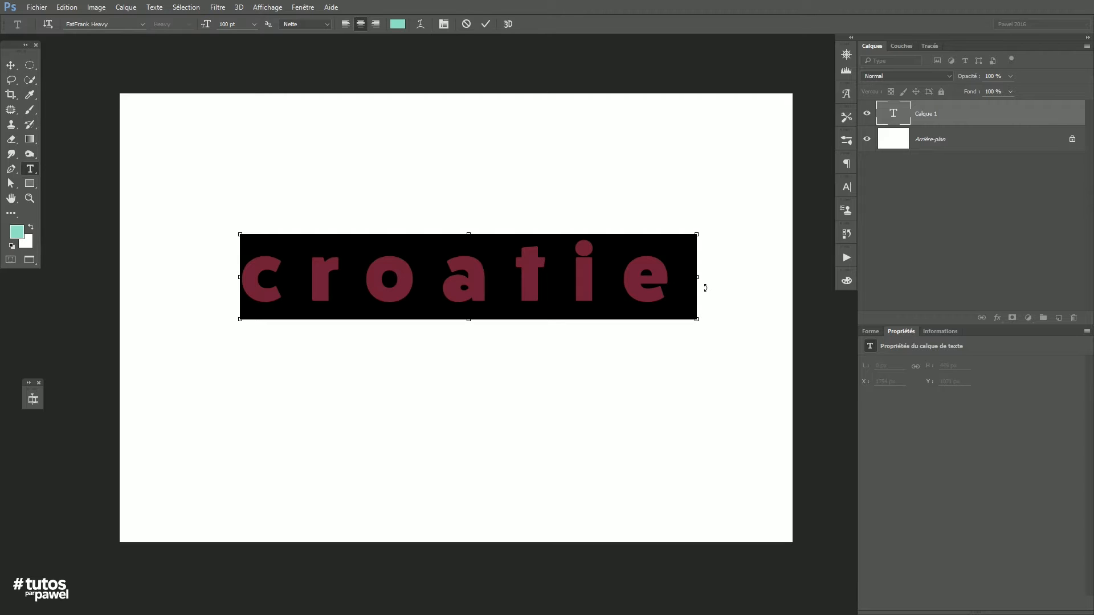
# Open the character settings for the selected word "croatie"
pyautogui.hotkey('ctrl', 't')
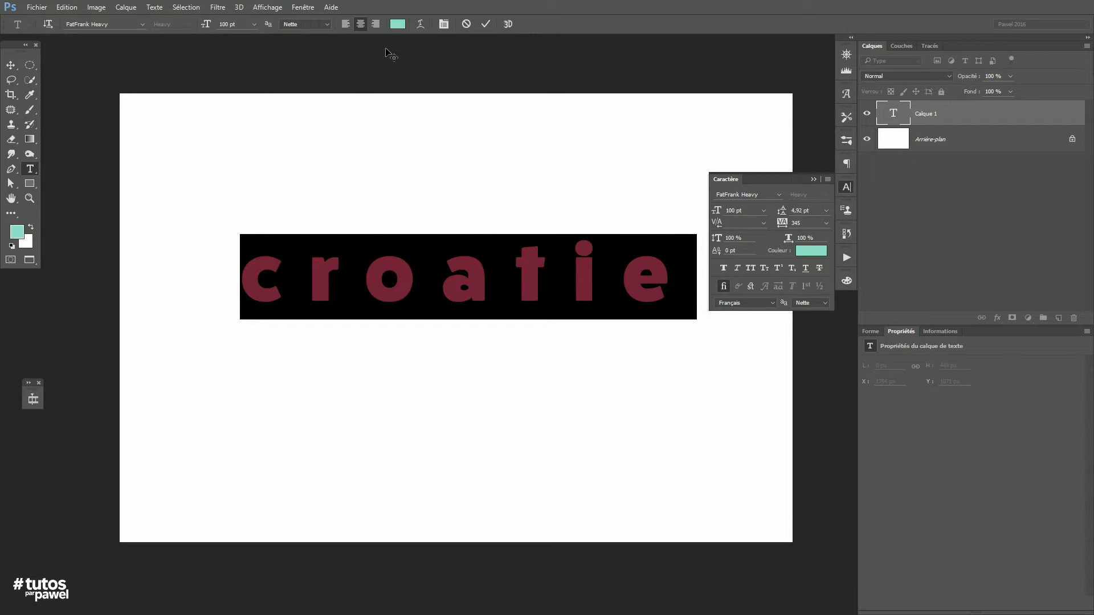
pyautogui.click(301, 7)
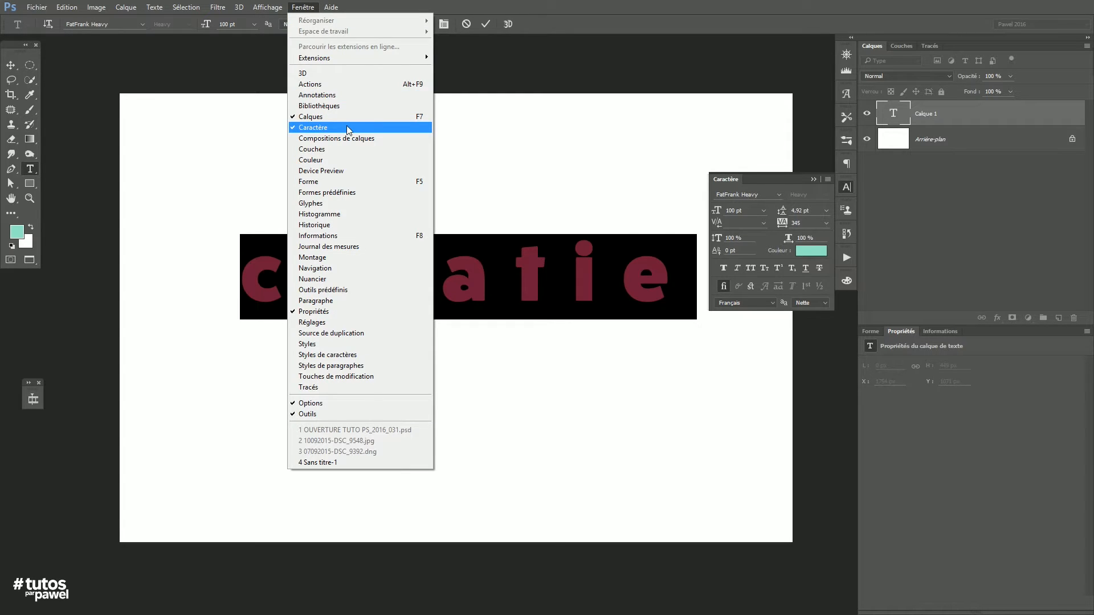
pyautogui.click(304, 8)
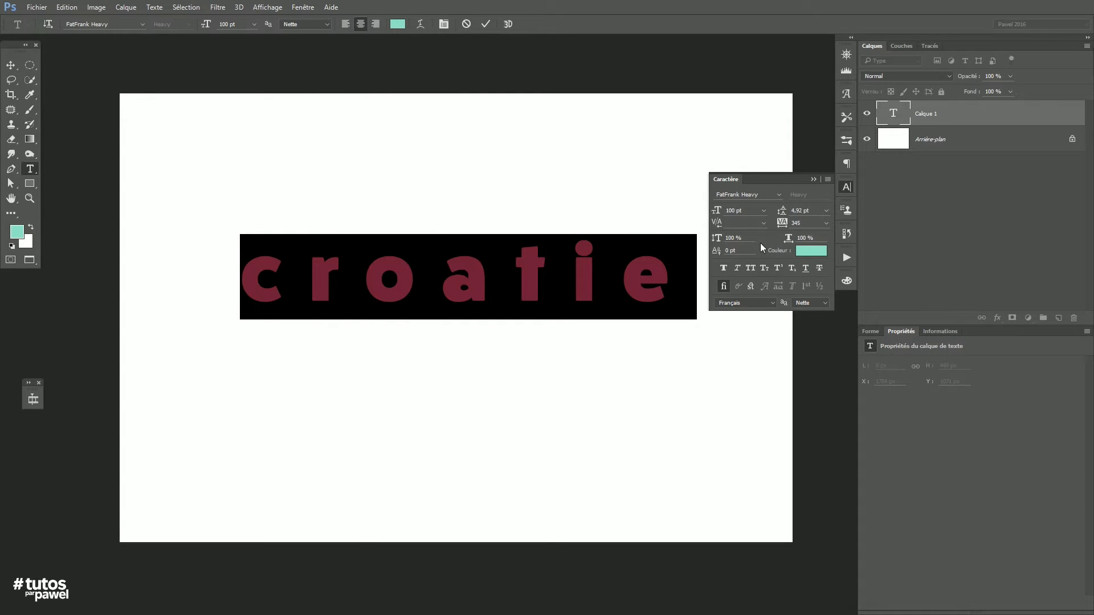
# Look through the available fonts from the beginning of the list and commit the "croatie" text
pyautogui.click(779, 194)
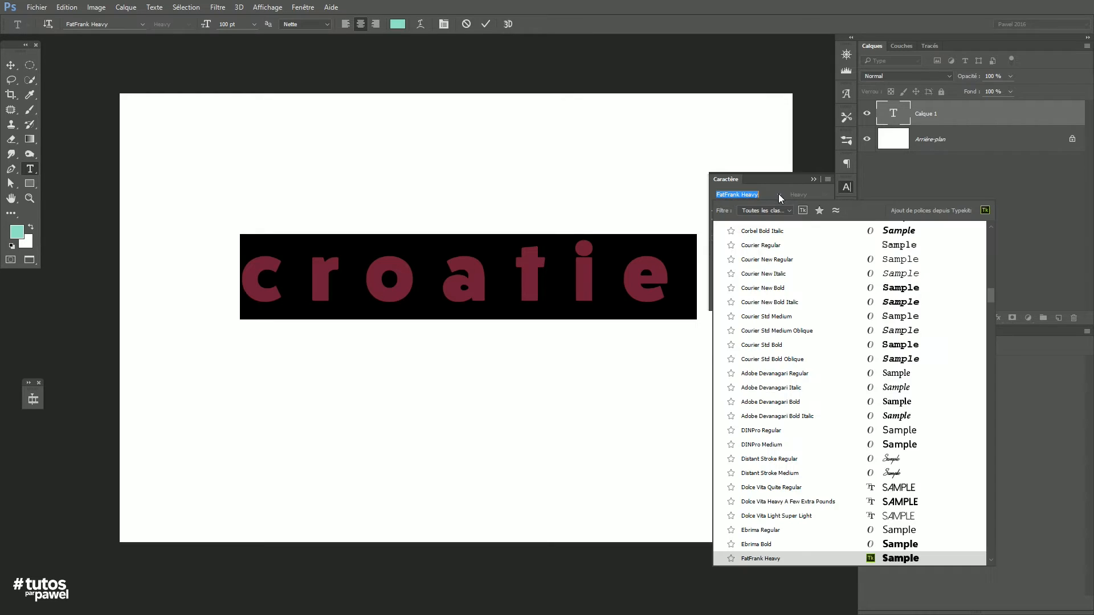
pyautogui.moveTo(990, 302); pyautogui.dragTo(986, 230)
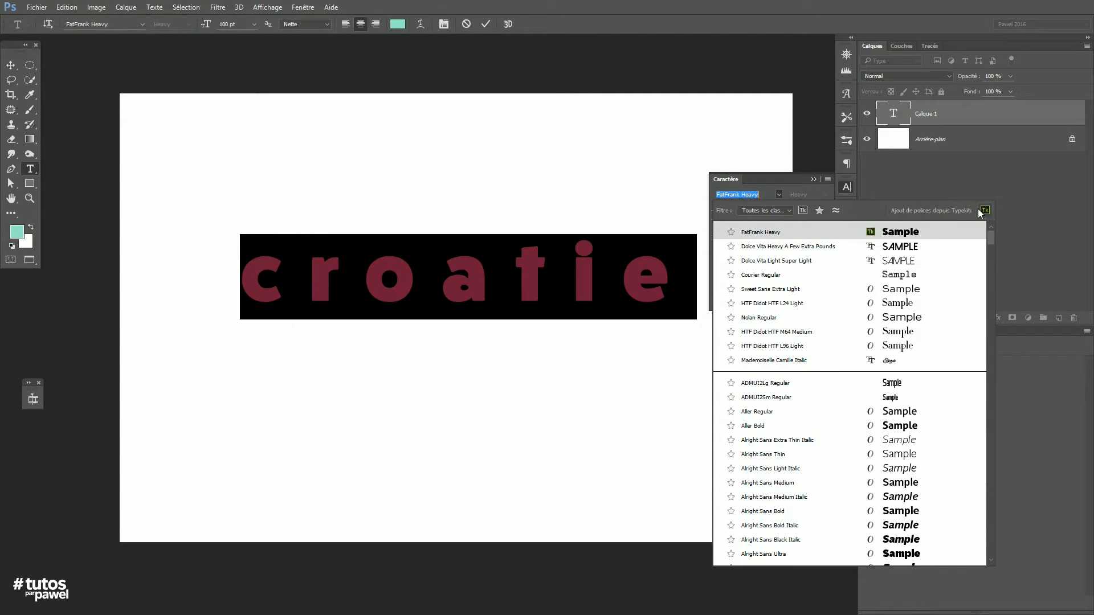
pyautogui.click(732, 141)
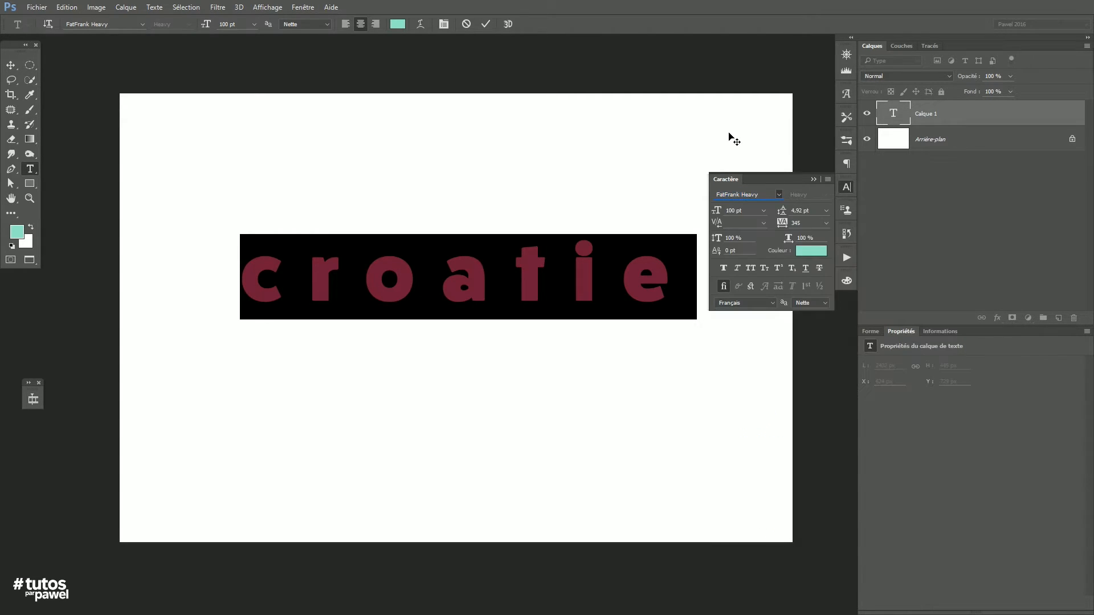
pyautogui.click(11, 65)
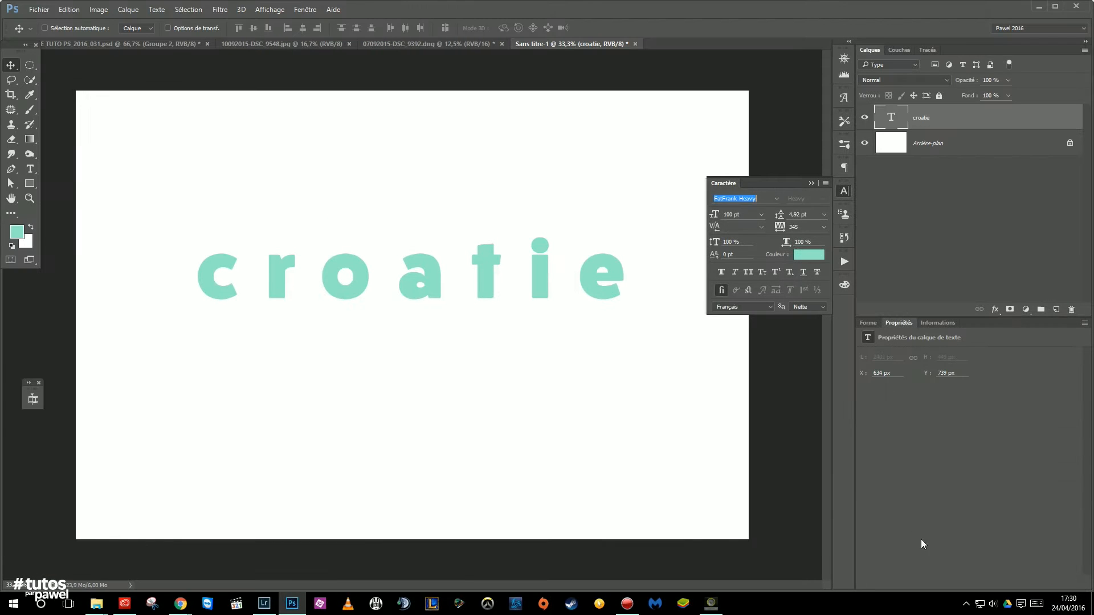
# Switch to Creative Cloud and examine the fonts synchronised from Typekit among the assets
pyautogui.click(965, 604)
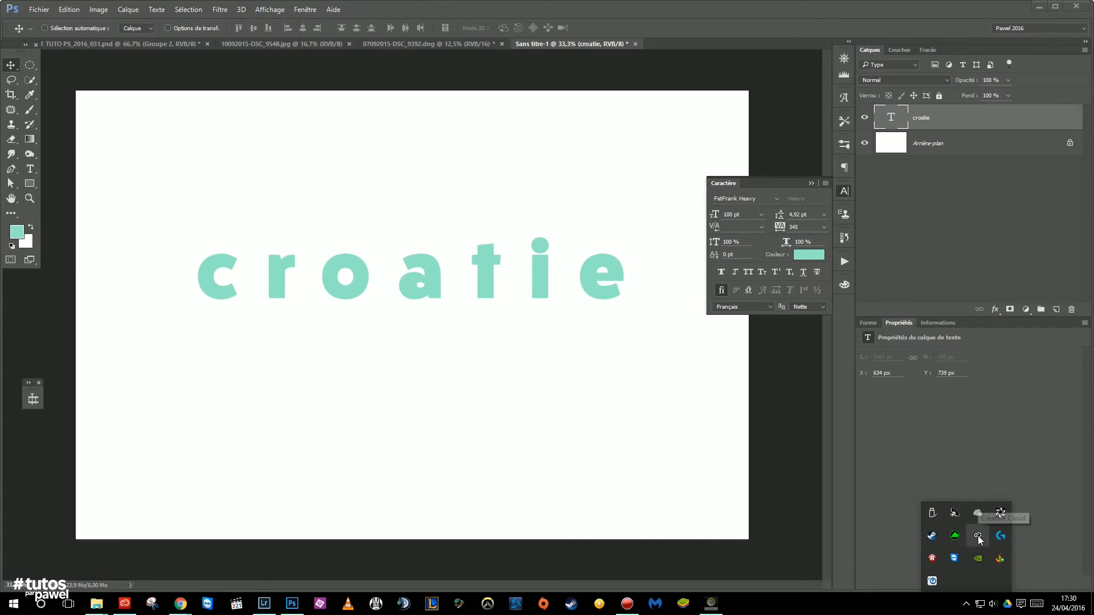
pyautogui.click(978, 535)
pyautogui.moveTo(497, 81); pyautogui.dragTo(662, 81)
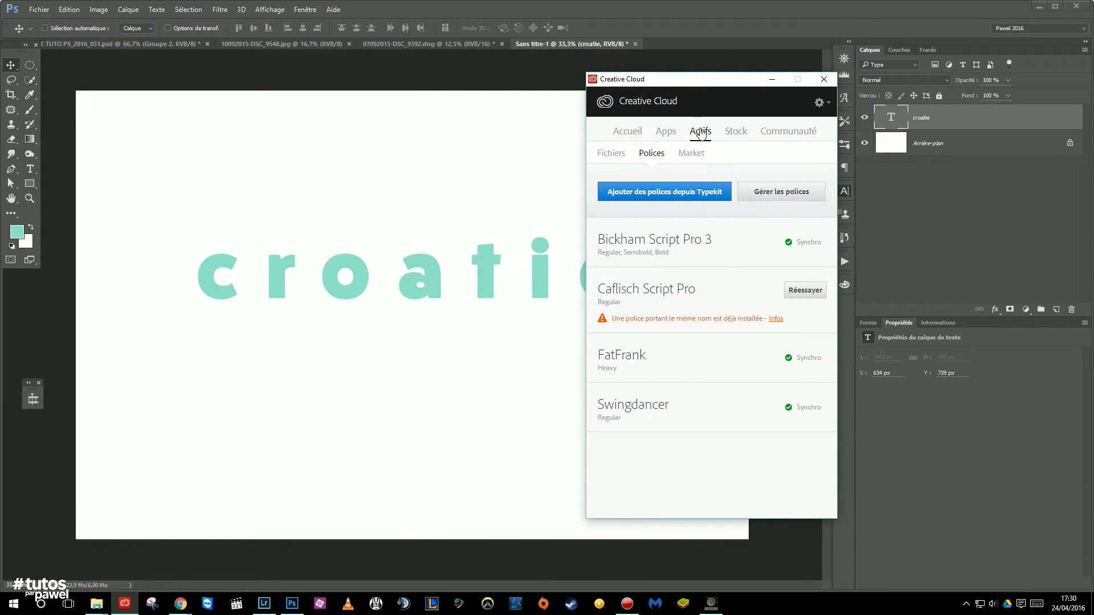
pyautogui.click(665, 132)
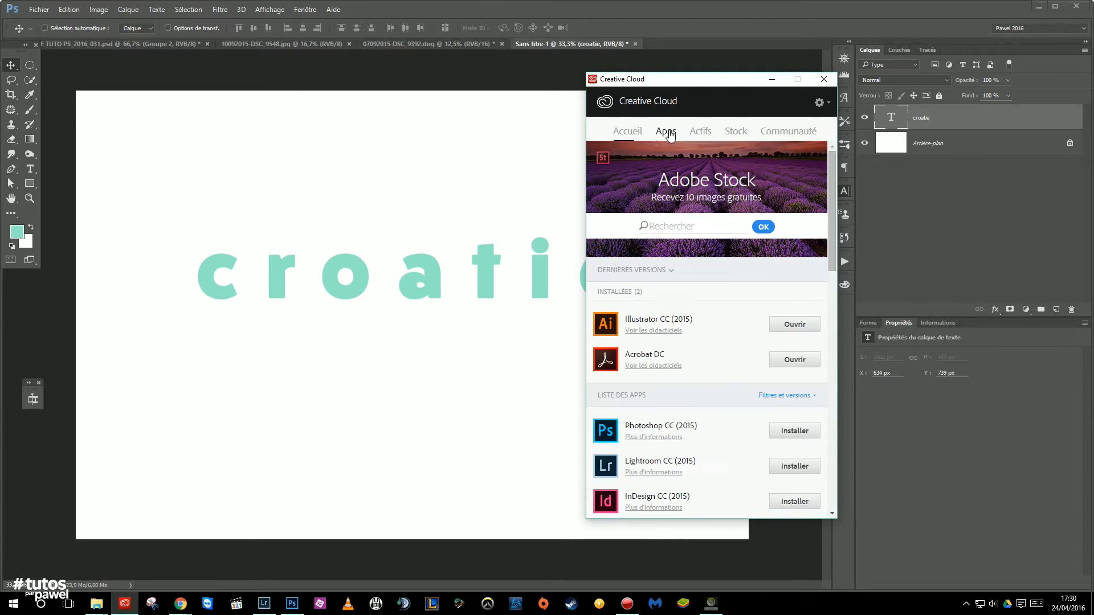
pyautogui.click(701, 134)
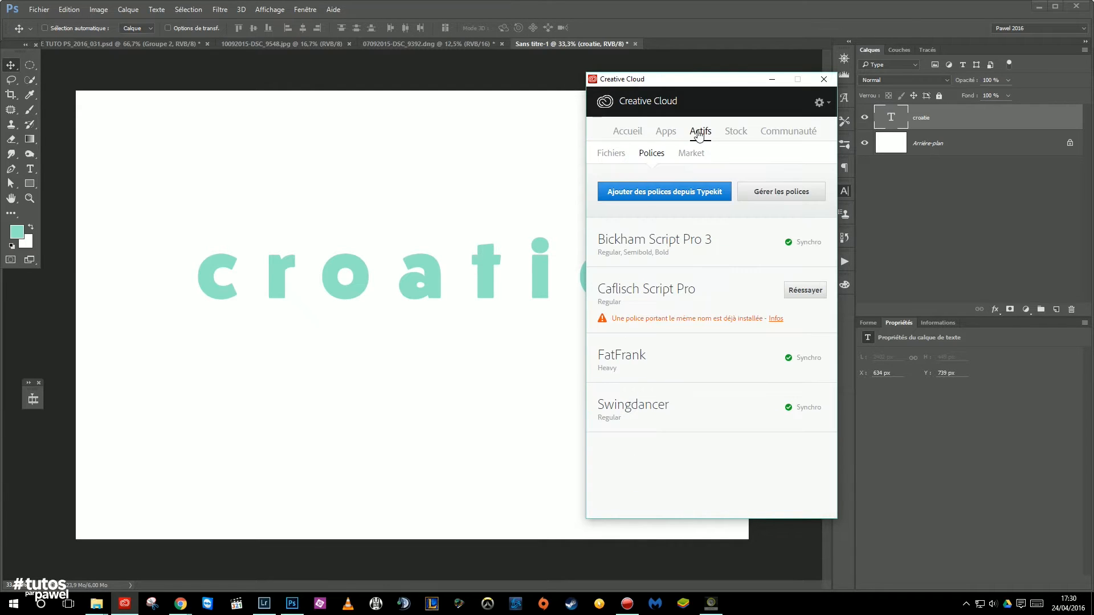
pyautogui.click(649, 157)
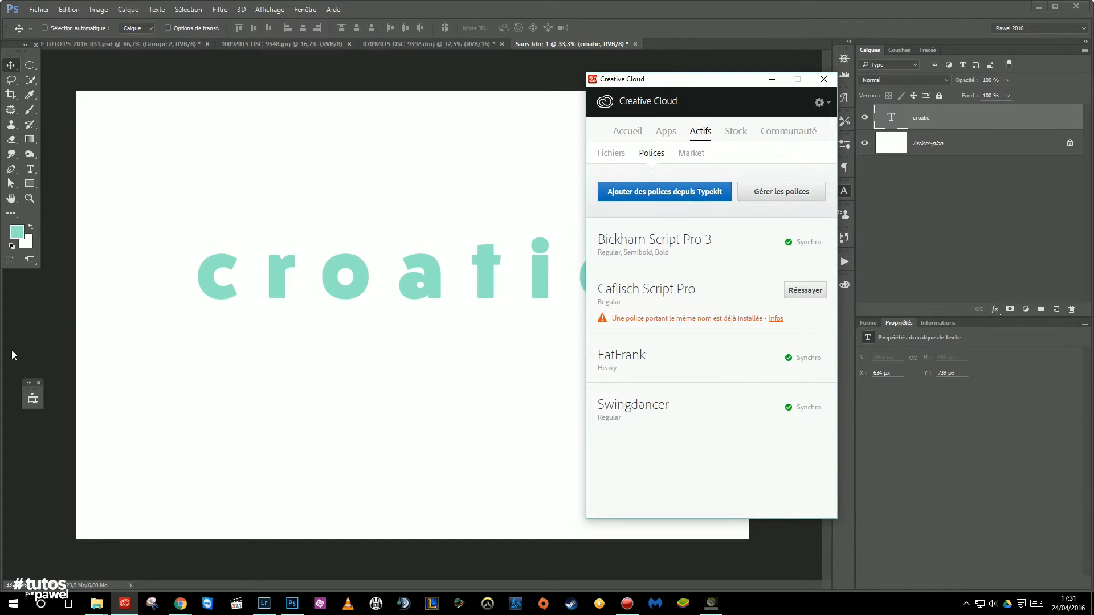
pyautogui.click(536, 84)
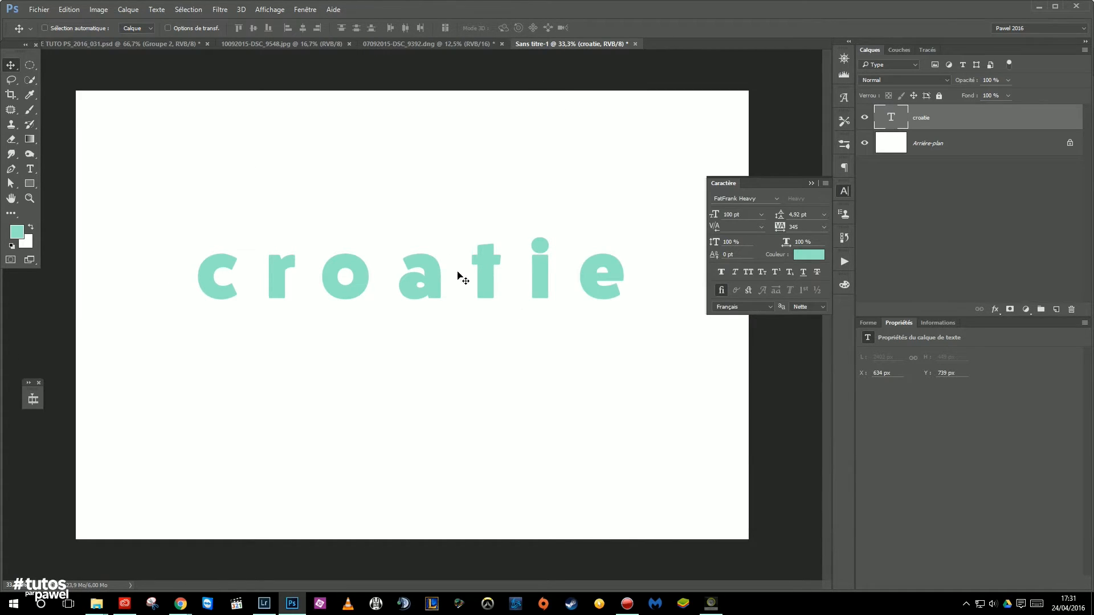
# Show the document in full-screen mode, reposition the canvas, and select the whole word "croatie" for editing
pyautogui.press('f')
pyautogui.moveTo(541, 320); pyautogui.dragTo(462, 319)
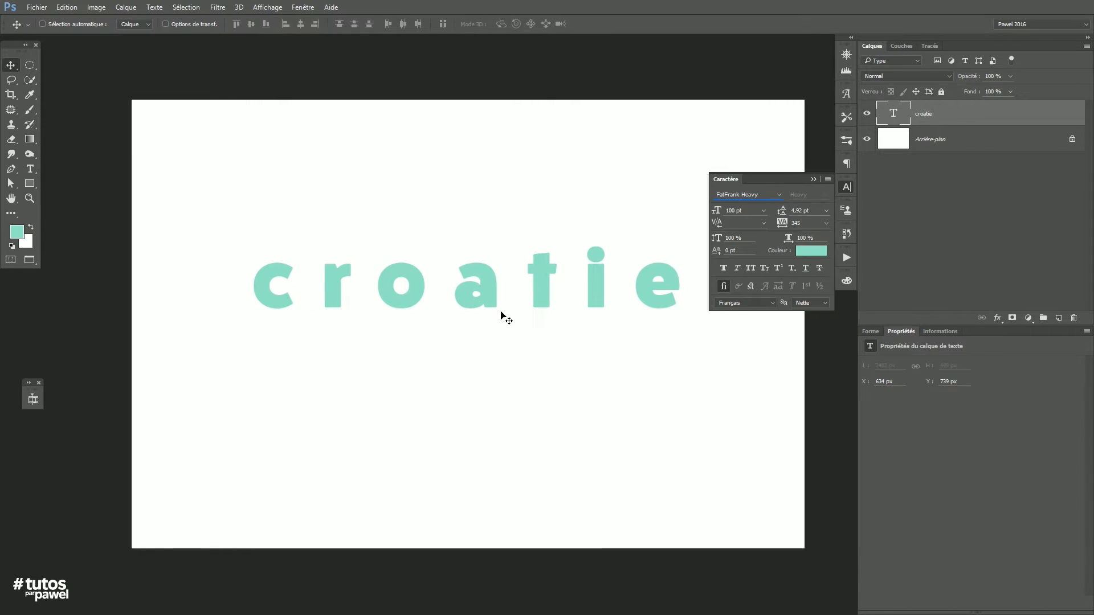
pyautogui.click(29, 169)
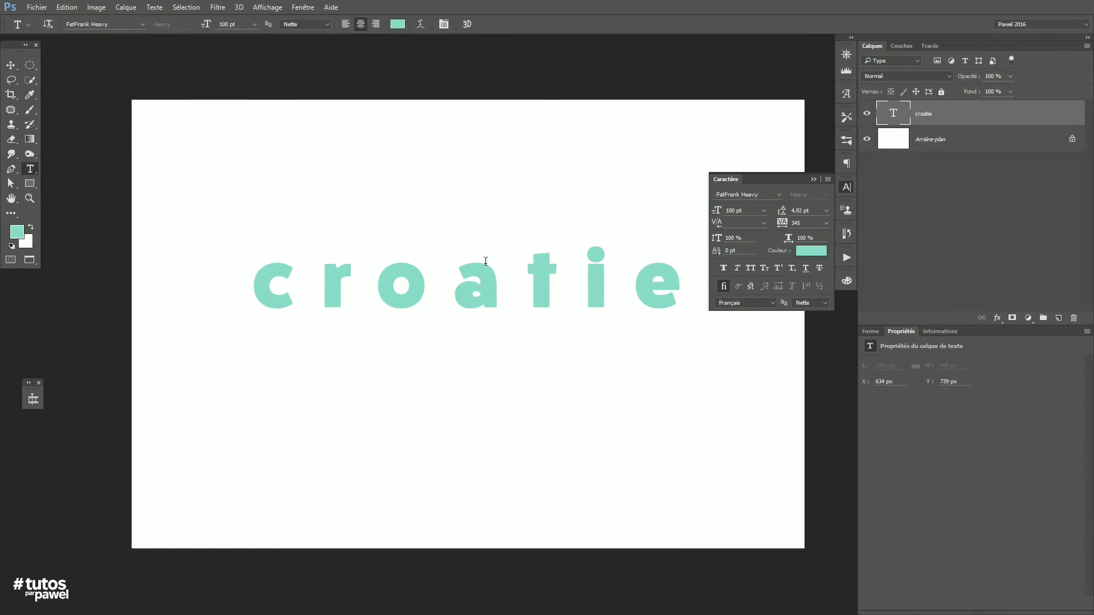
pyautogui.click(541, 275)
pyautogui.moveTo(257, 282); pyautogui.dragTo(767, 275)
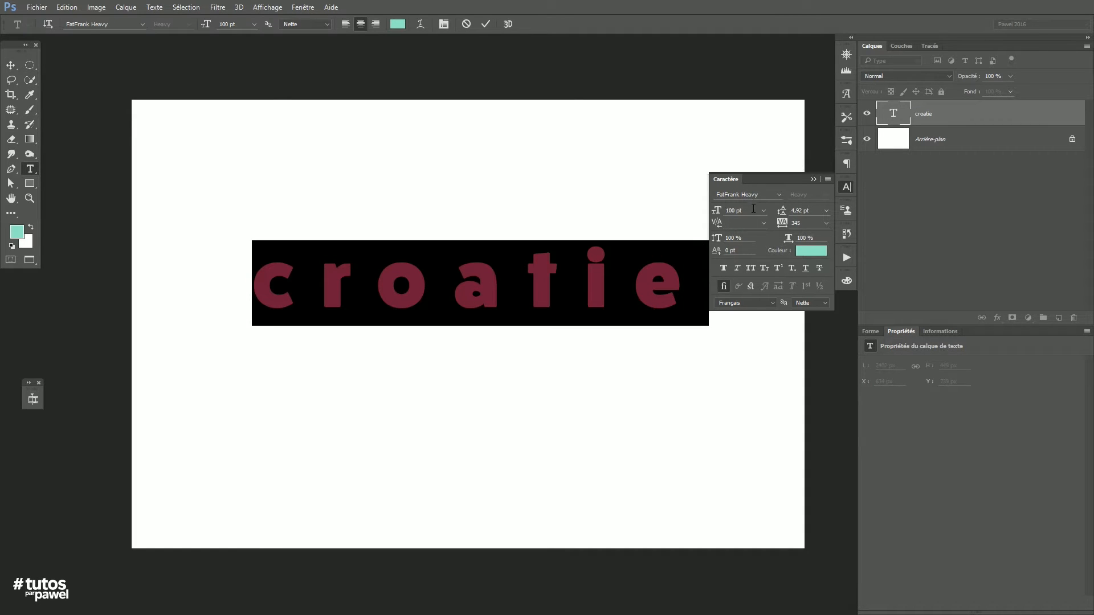
pyautogui.click(778, 195)
pyautogui.click(724, 188)
# Try left and right alignment on the whole word "croatie" and restore centred alignment
pyautogui.click(595, 290)
pyautogui.moveTo(701, 281); pyautogui.dragTo(203, 301)
pyautogui.click(362, 24)
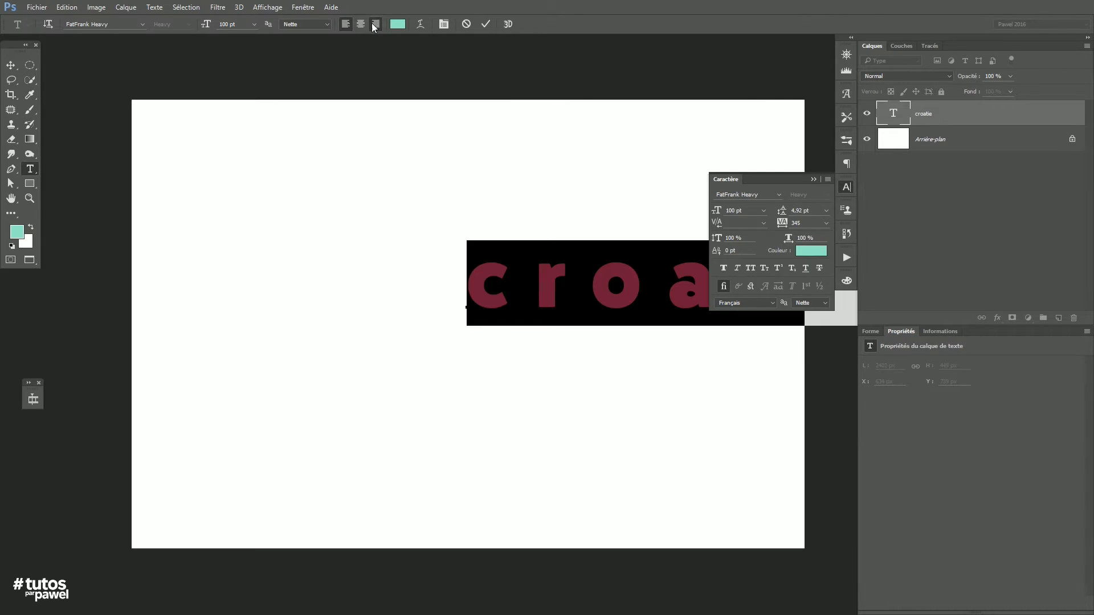
pyautogui.click(375, 24)
pyautogui.click(361, 24)
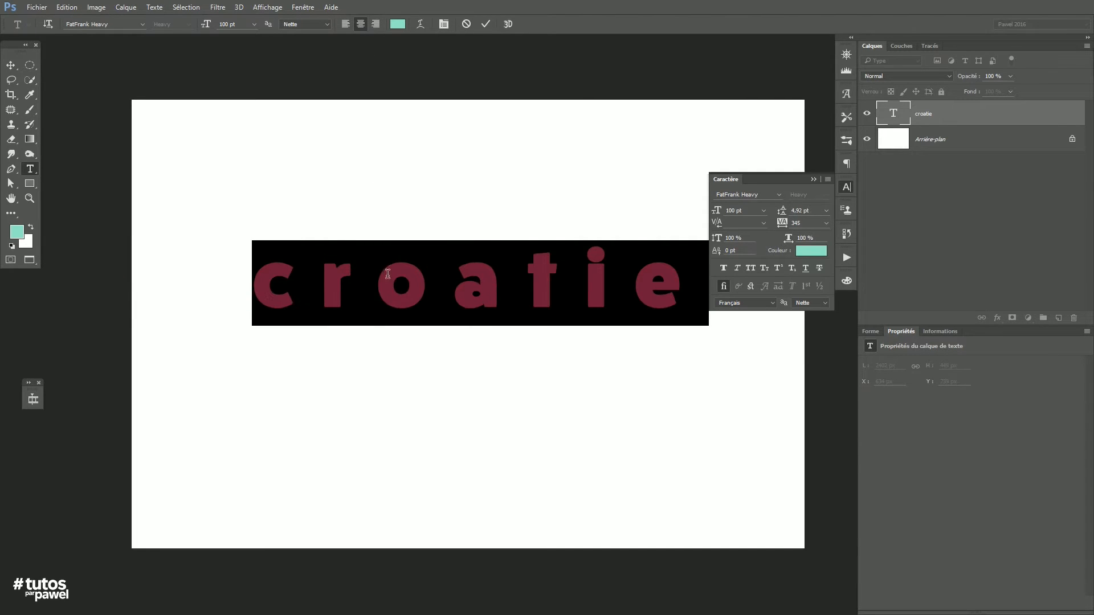
# Reselect the whole word "croatie" and set its font size to 71 pt
pyautogui.click(373, 245)
pyautogui.moveTo(252, 276); pyautogui.dragTo(667, 259)
pyautogui.moveTo(718, 212)
pyautogui.mouseDown()
pyautogui.moveTo(696, 213)
pyautogui.moveTo(737, 211)
pyautogui.moveTo(709, 210)
pyautogui.mouseUp()
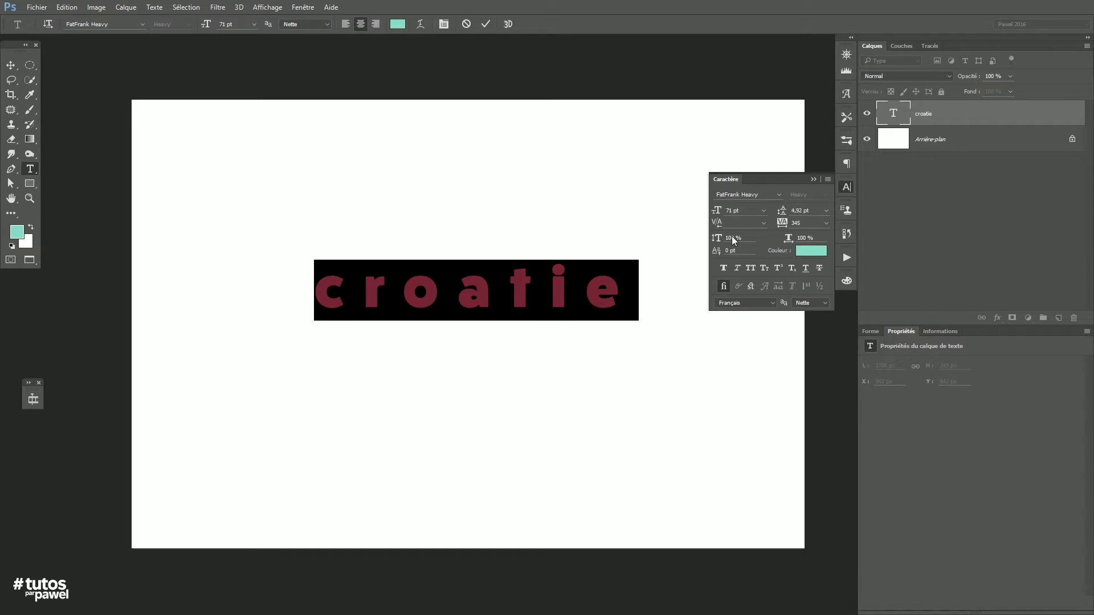
# Try tighter tracking values of -70 and -60 on the selected word "croatie"
pyautogui.moveTo(782, 223); pyautogui.dragTo(772, 222)
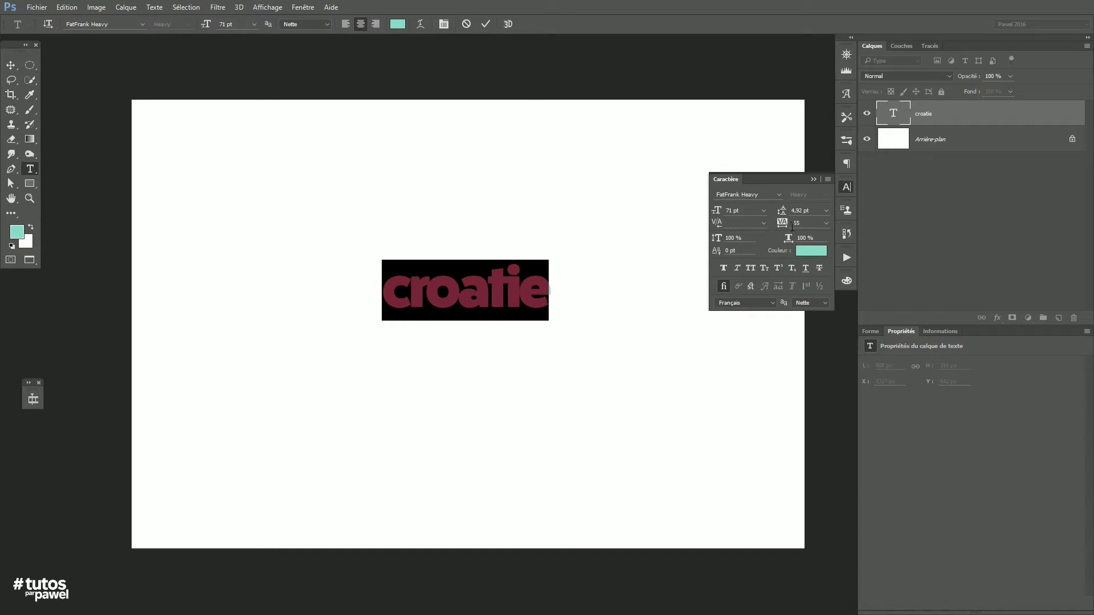
pyautogui.click(778, 222)
pyautogui.write('-70')
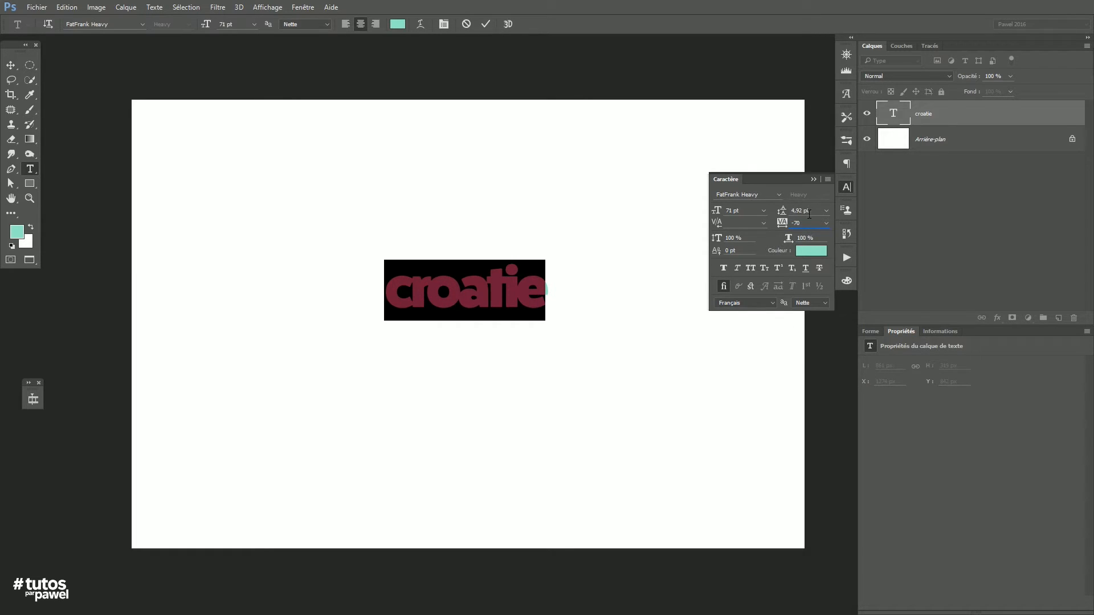
pyautogui.write('-60')
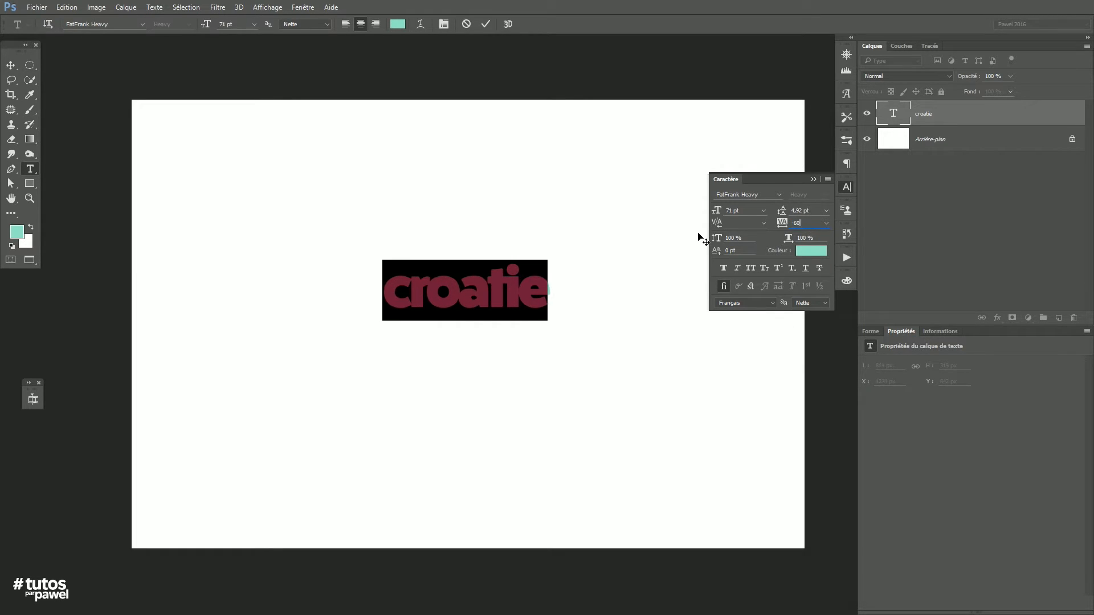
pyautogui.click(826, 223)
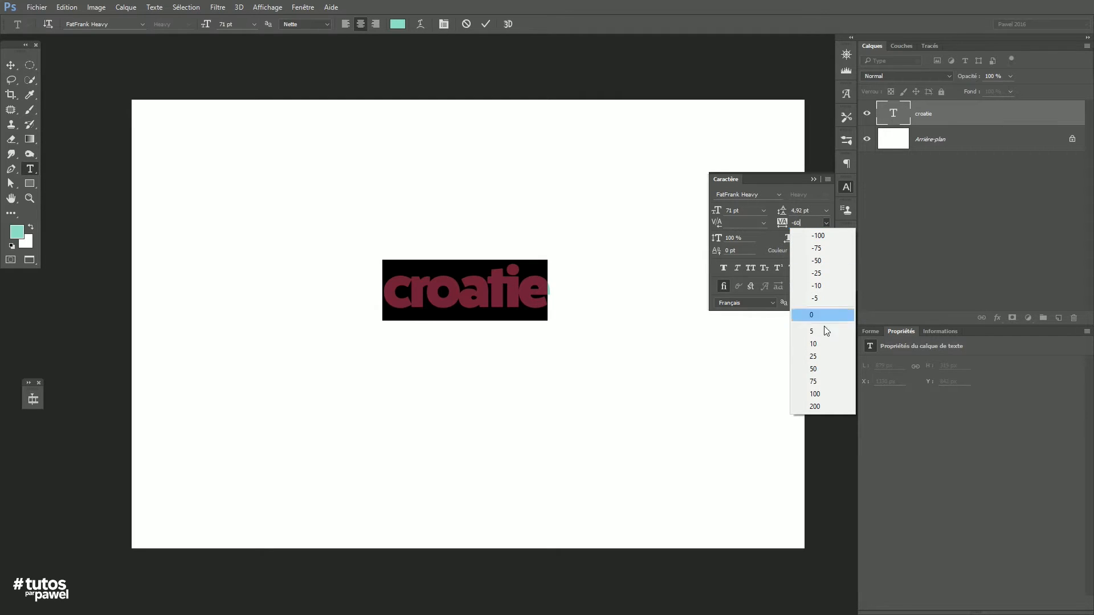
pyautogui.click(715, 263)
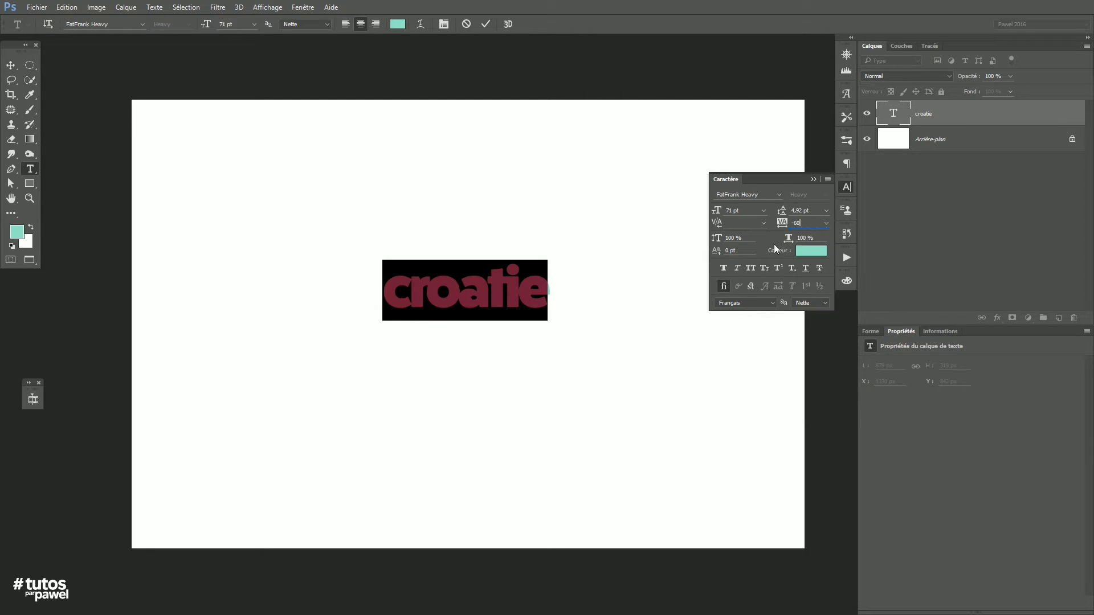
# Set the tracking of the selected word "croatie" to -40
pyautogui.click(805, 223)
pyautogui.press('Up')
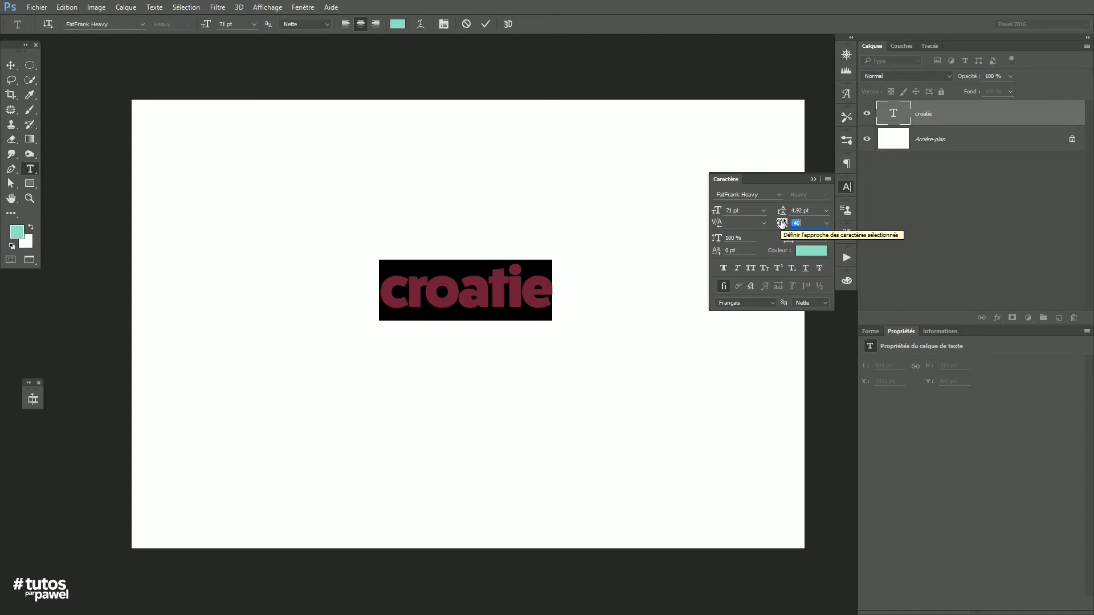
pyautogui.press('Down')
pyautogui.press('Up')
pyautogui.press('Down')
pyautogui.press('Up')
pyautogui.press('Down')
pyautogui.press('Up')
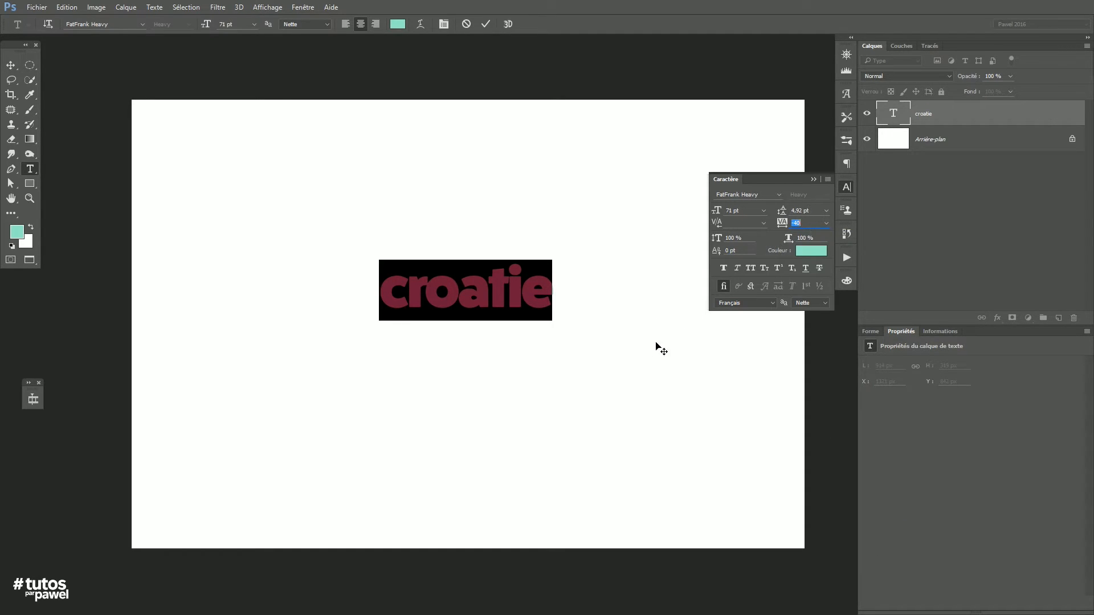
# Try the All Caps style on the whole word "croatie" and turn it off again, committing the text
pyautogui.click(457, 295)
pyautogui.moveTo(381, 287); pyautogui.dragTo(591, 319)
pyautogui.click(750, 266)
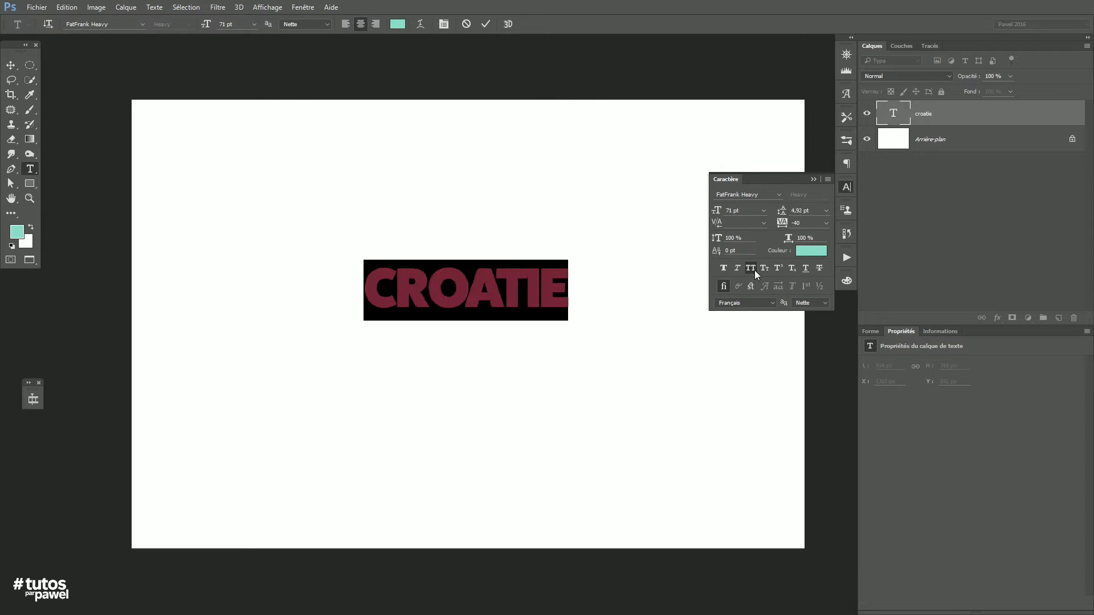
pyautogui.click(750, 266)
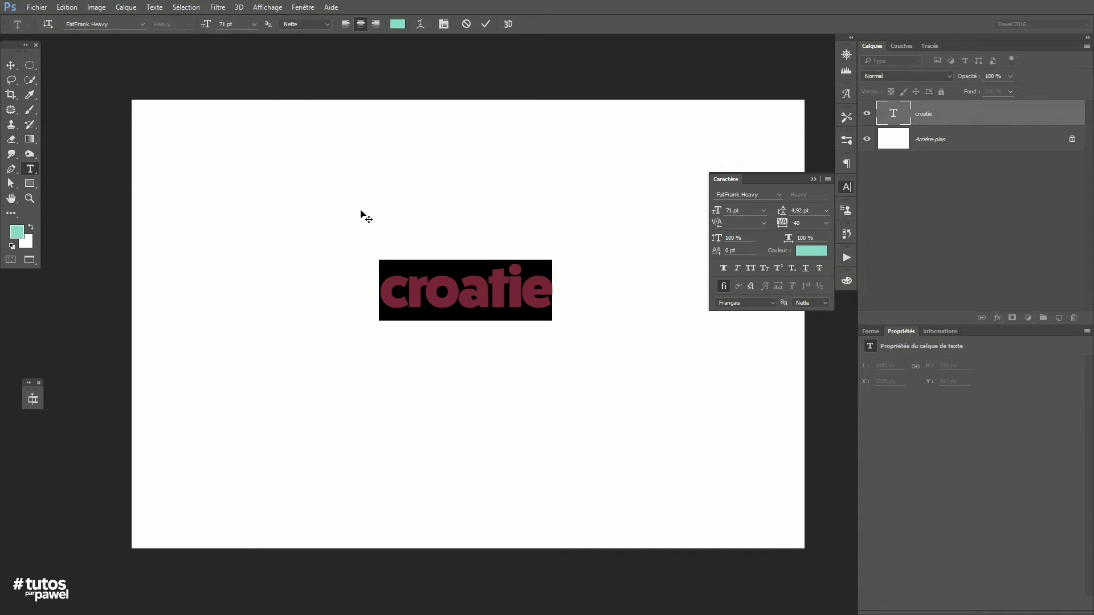
pyautogui.click(16, 68)
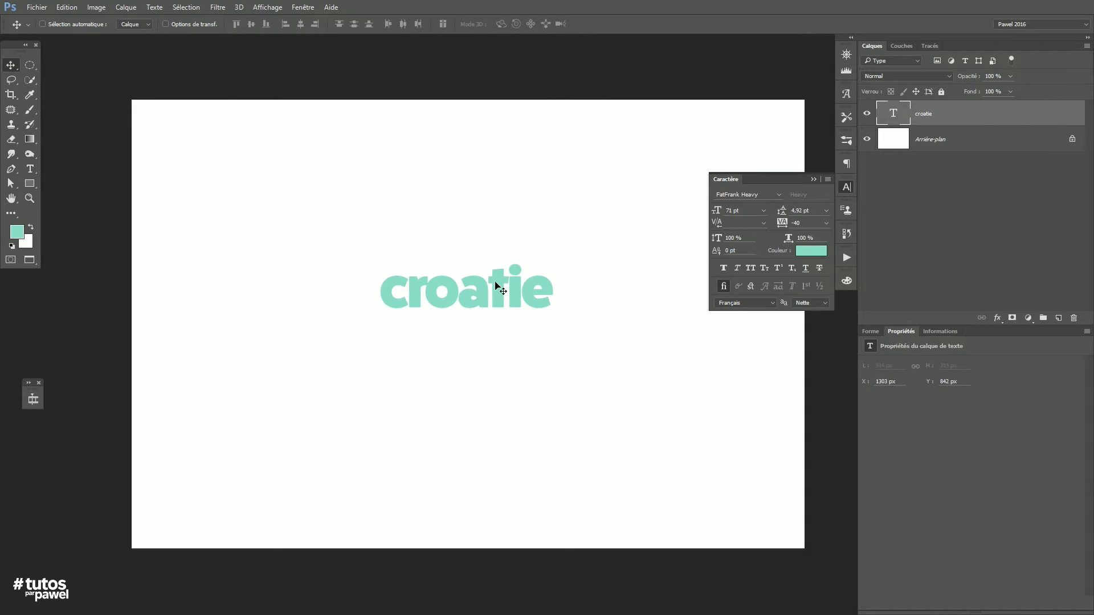
# Change the colour of the whole word "croatie" to the paler green #9fd6c2
pyautogui.click(30, 169)
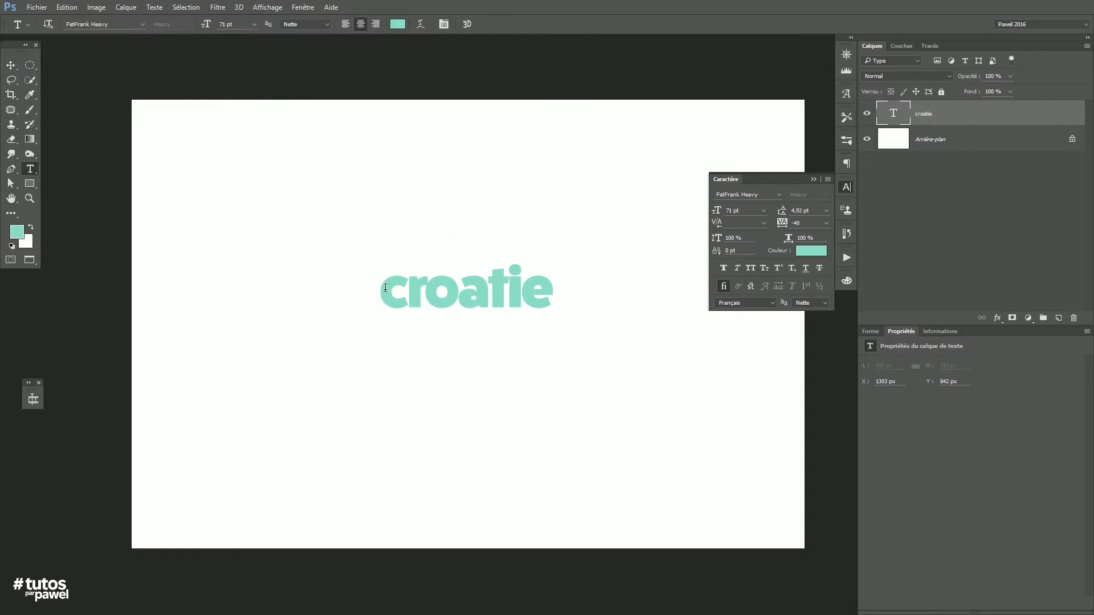
pyautogui.moveTo(386, 287); pyautogui.dragTo(625, 287)
pyautogui.click(812, 256)
pyautogui.moveTo(778, 326)
pyautogui.mouseDown()
pyautogui.moveTo(795, 341)
pyautogui.moveTo(758, 330)
pyautogui.moveTo(765, 335)
pyautogui.mouseUp()
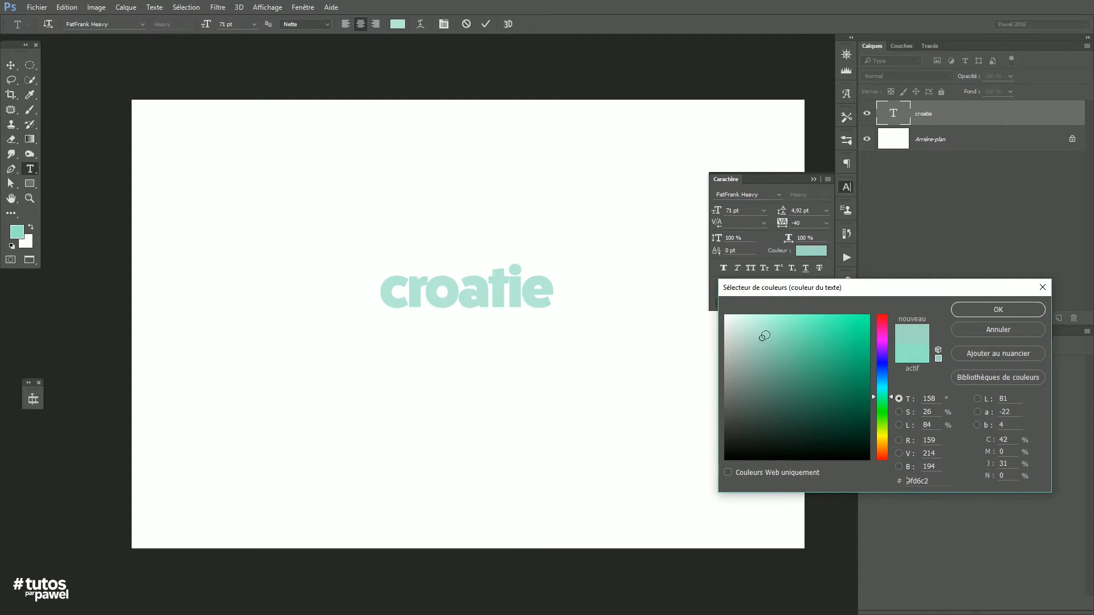
pyautogui.click(992, 308)
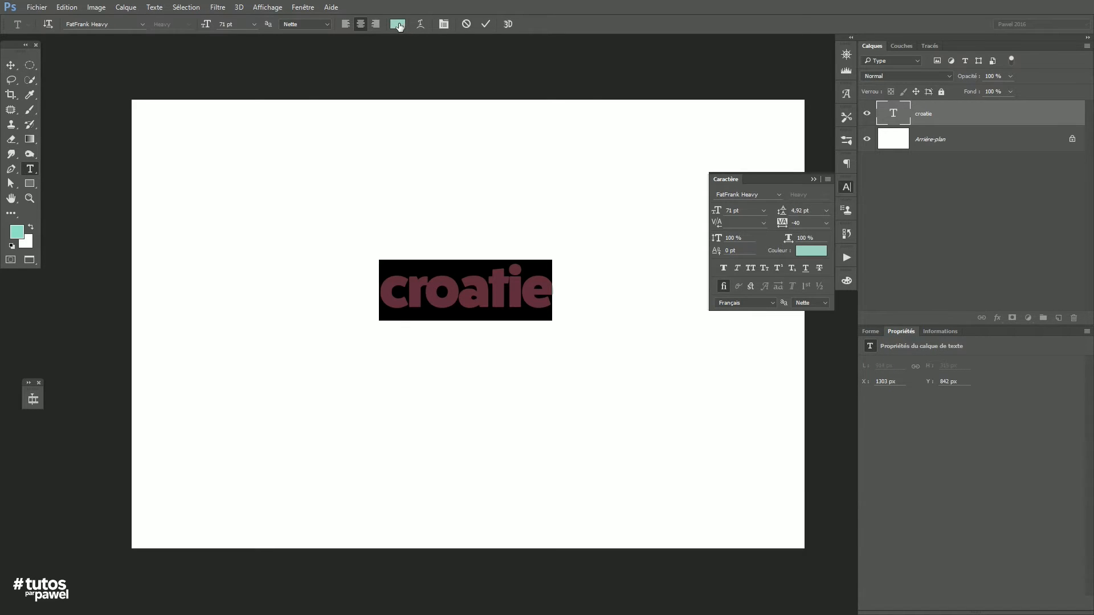
# Recheck the text colour, close the character settings, and commit the "croatie" text
pyautogui.click(398, 25)
pyautogui.click(997, 309)
pyautogui.click(814, 179)
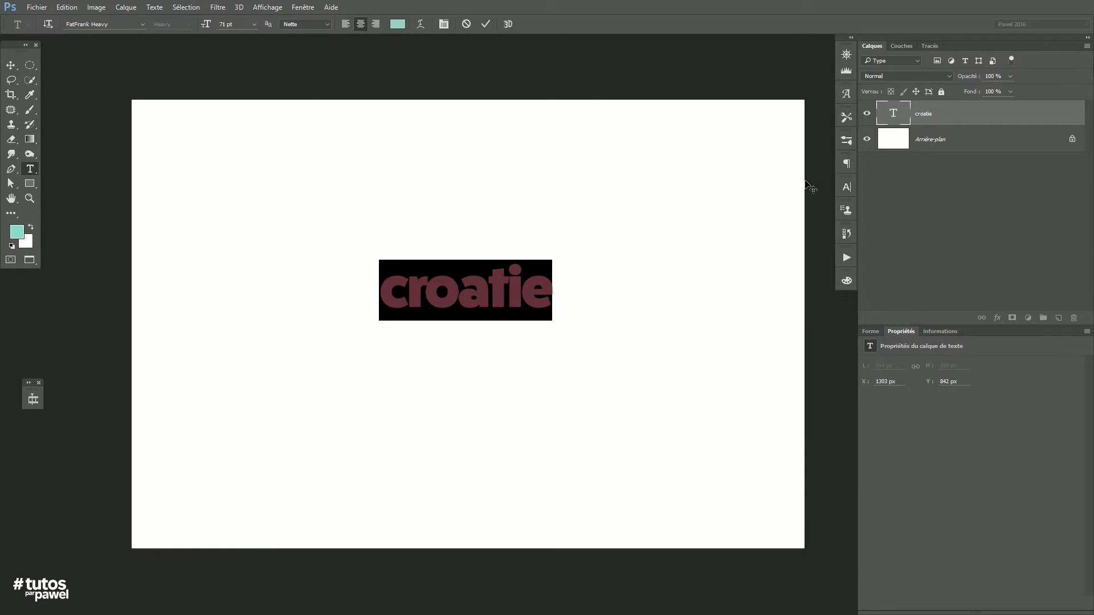
pyautogui.click(11, 65)
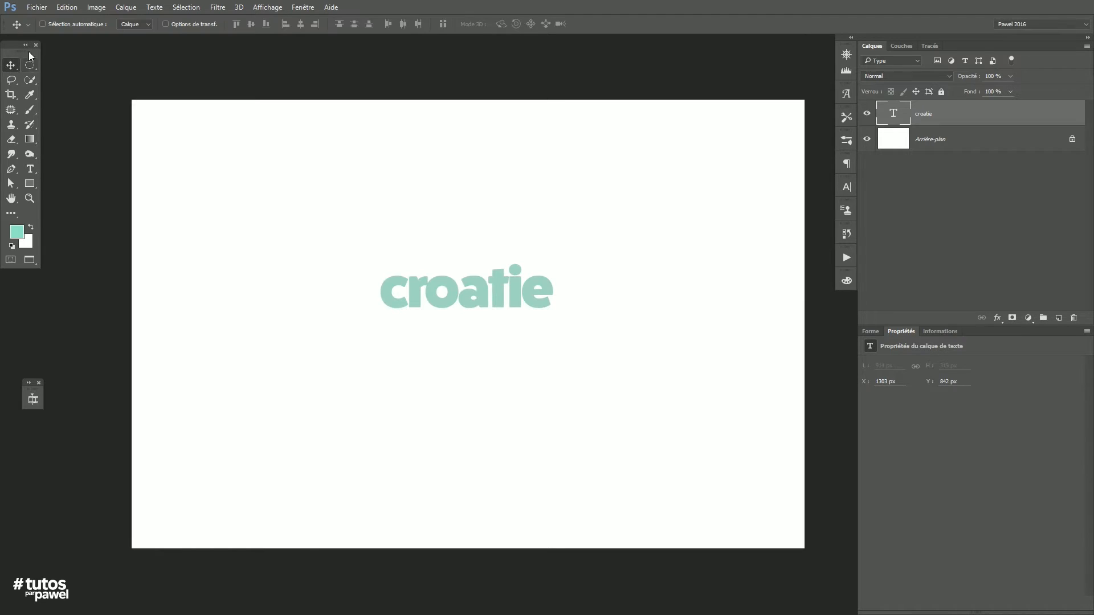
# Place the photo 10092015-DSC_9552.jpg into the document as an embedded object filling the canvas
pyautogui.click(37, 8)
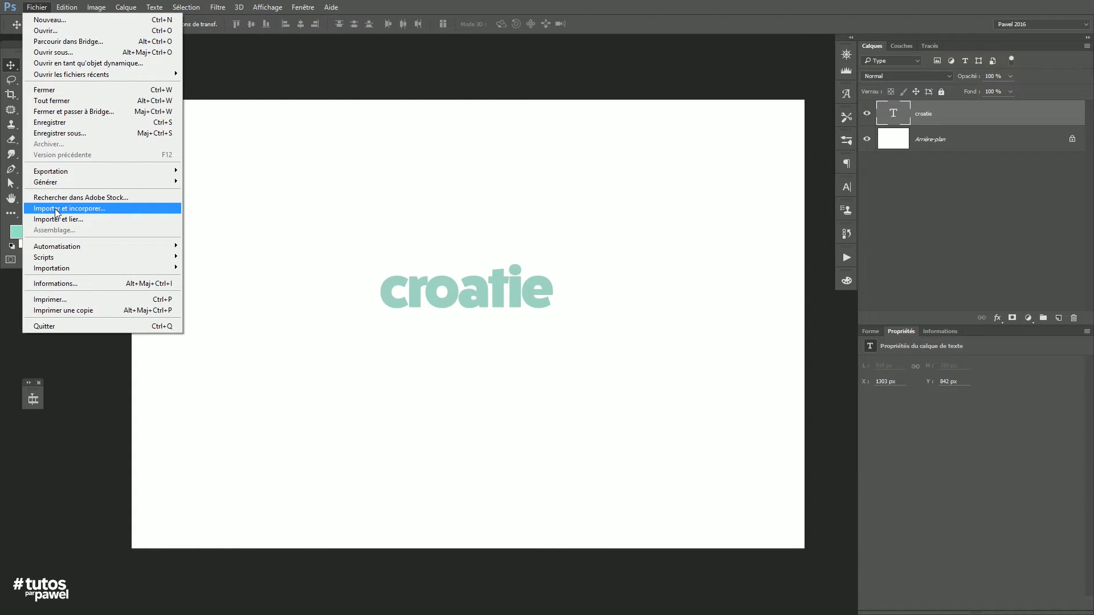
pyautogui.click(74, 208)
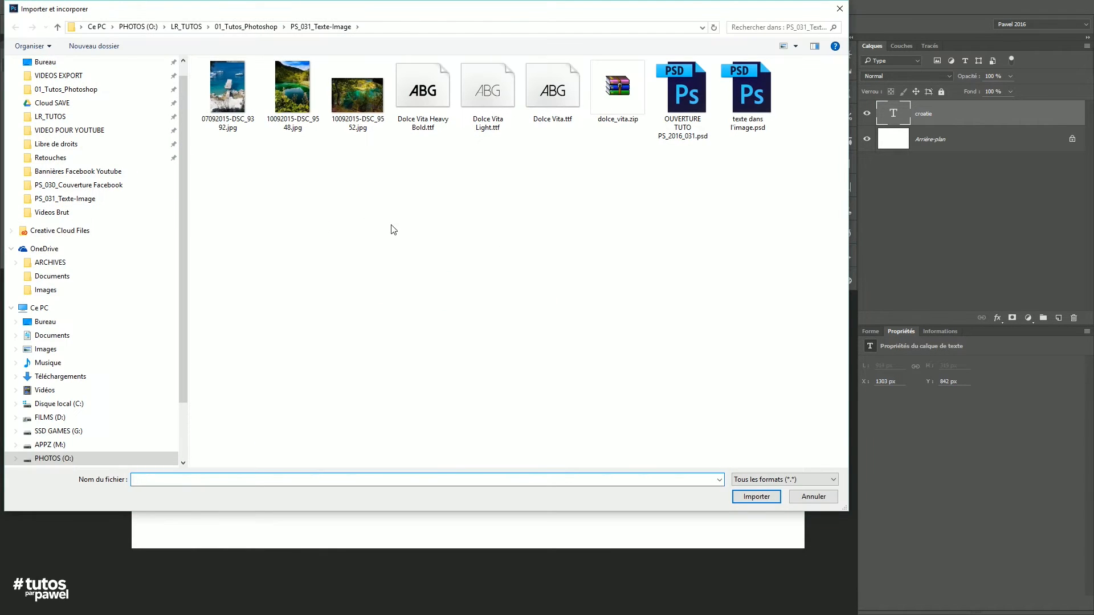
pyautogui.click(359, 92)
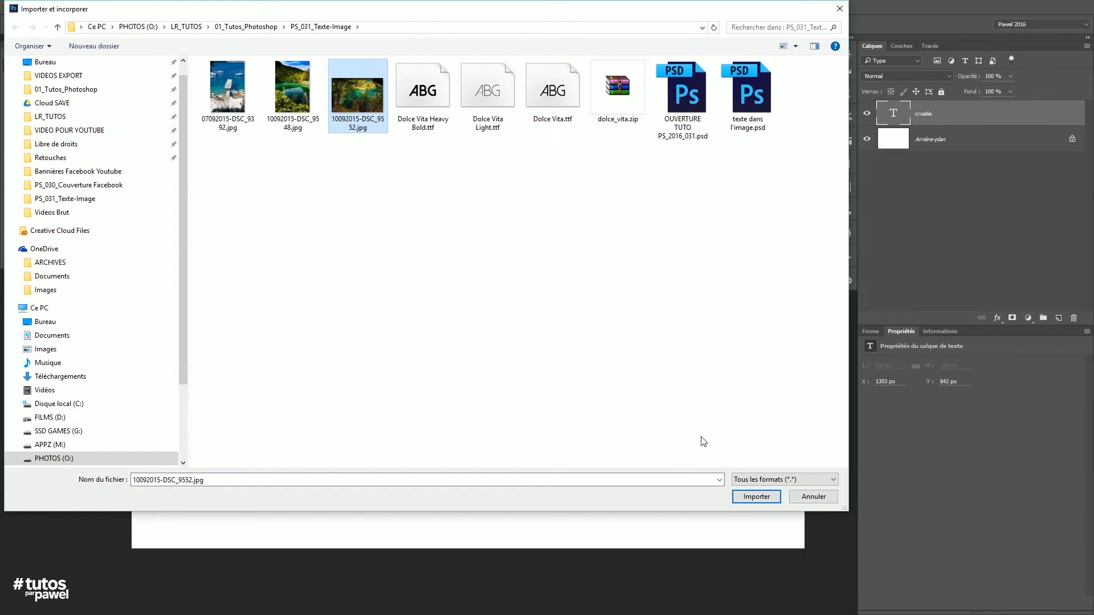
pyautogui.click(760, 503)
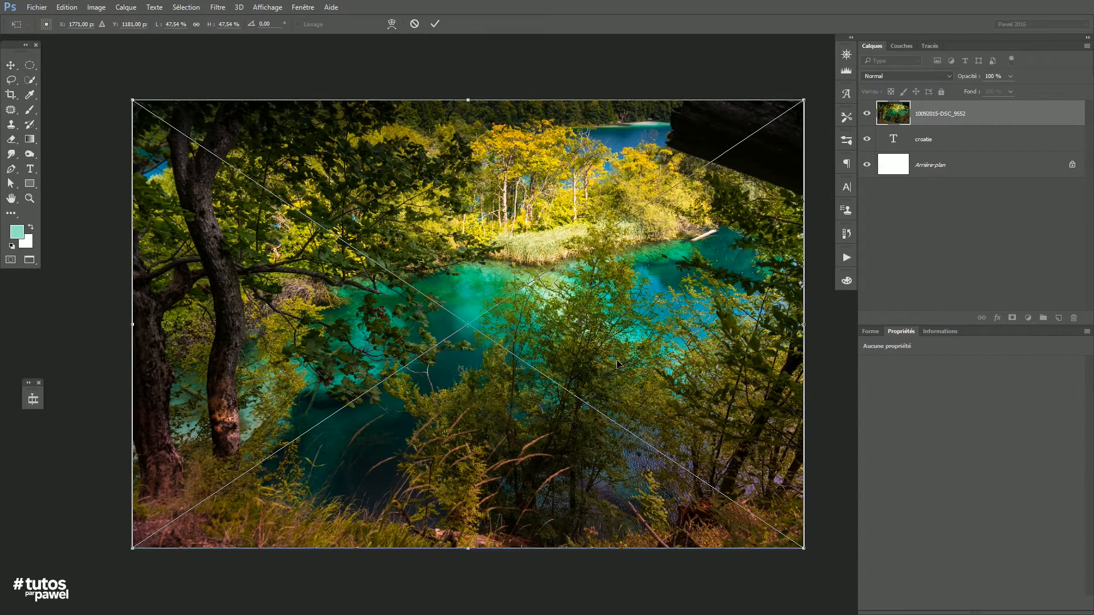
pyautogui.press('Return')
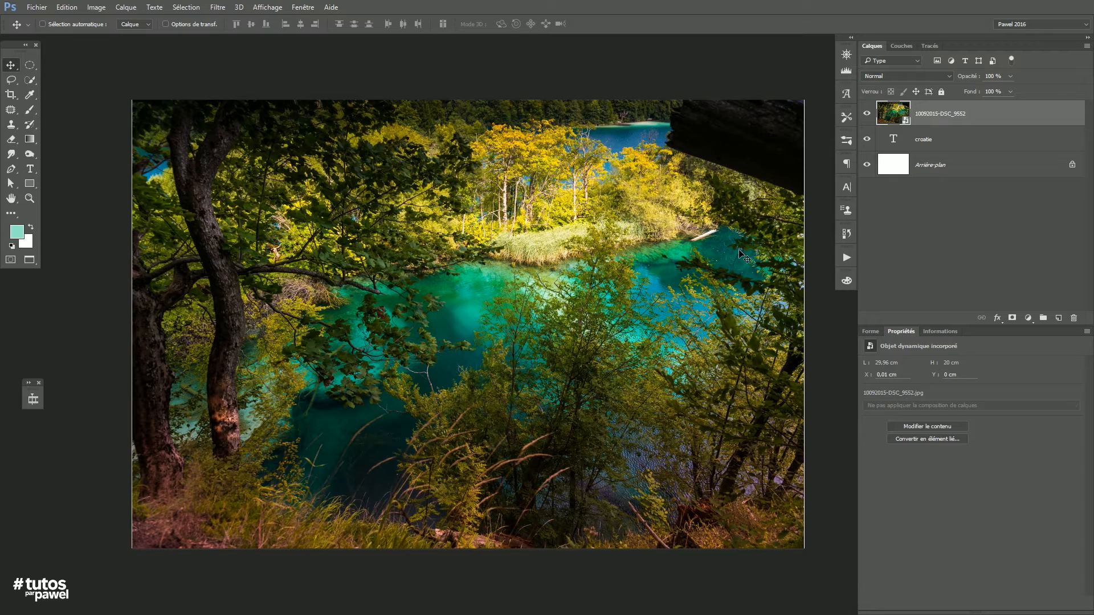
# Clip the photo layer to the "croatie" text layer with a clipping mask, releasing and recreating the mask to try the different methods
pyautogui.press('ctrl')
pyautogui.hotkey('ctrl', 'alt', 'g')
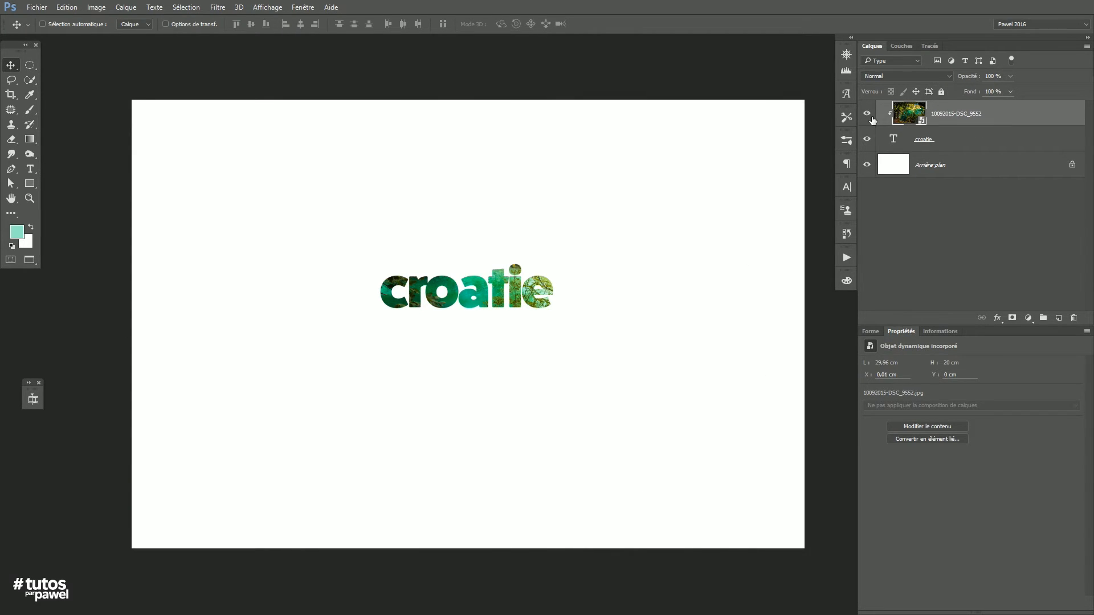
pyautogui.hotkey('ctrl', 'alt', 'g')
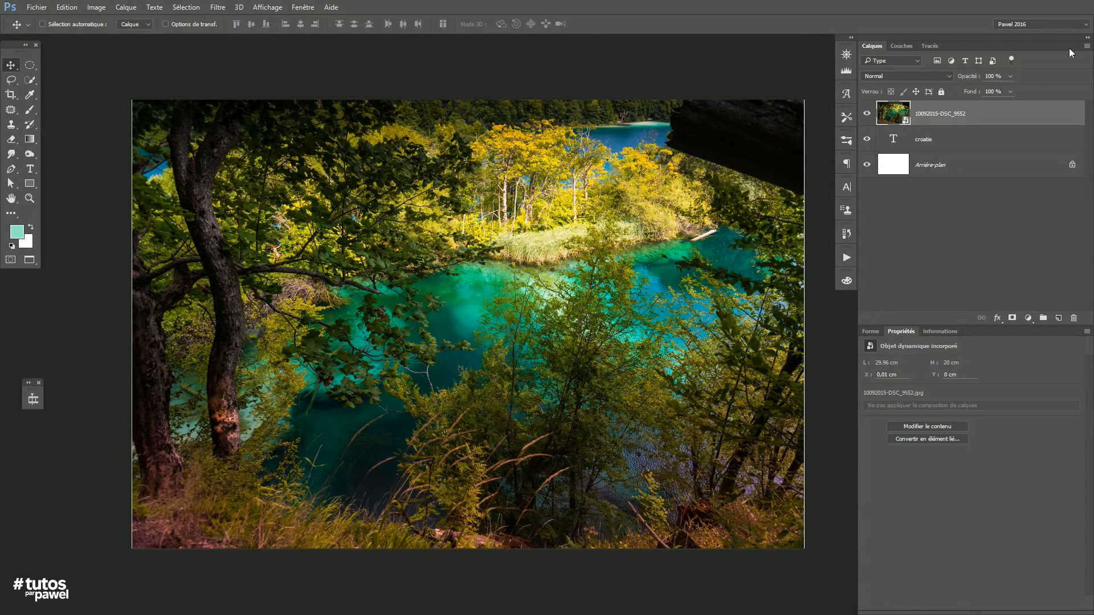
pyautogui.click(1087, 47)
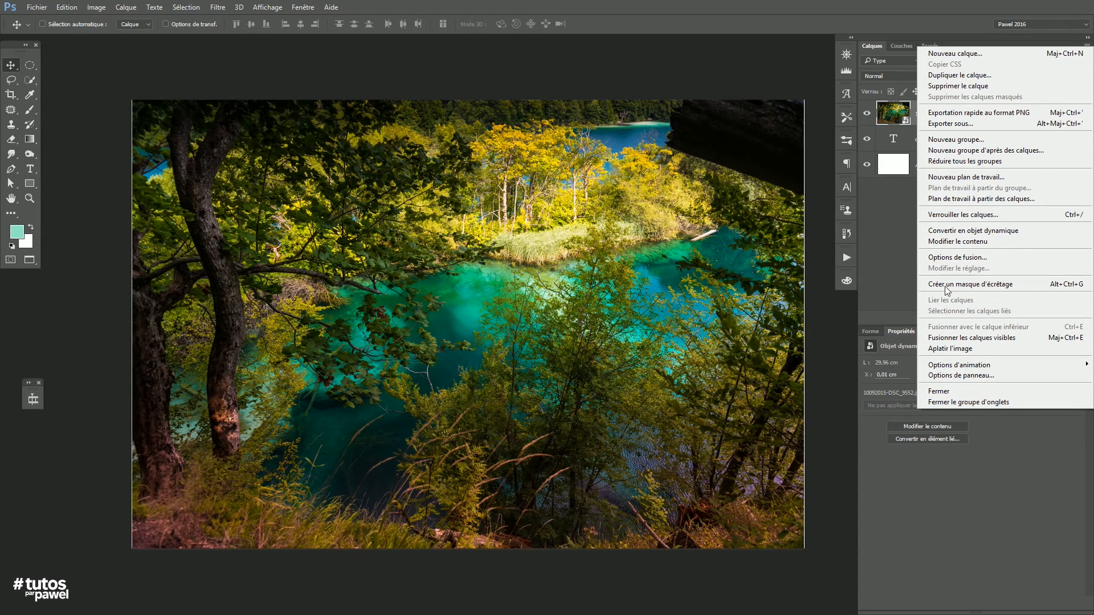
pyautogui.click(982, 285)
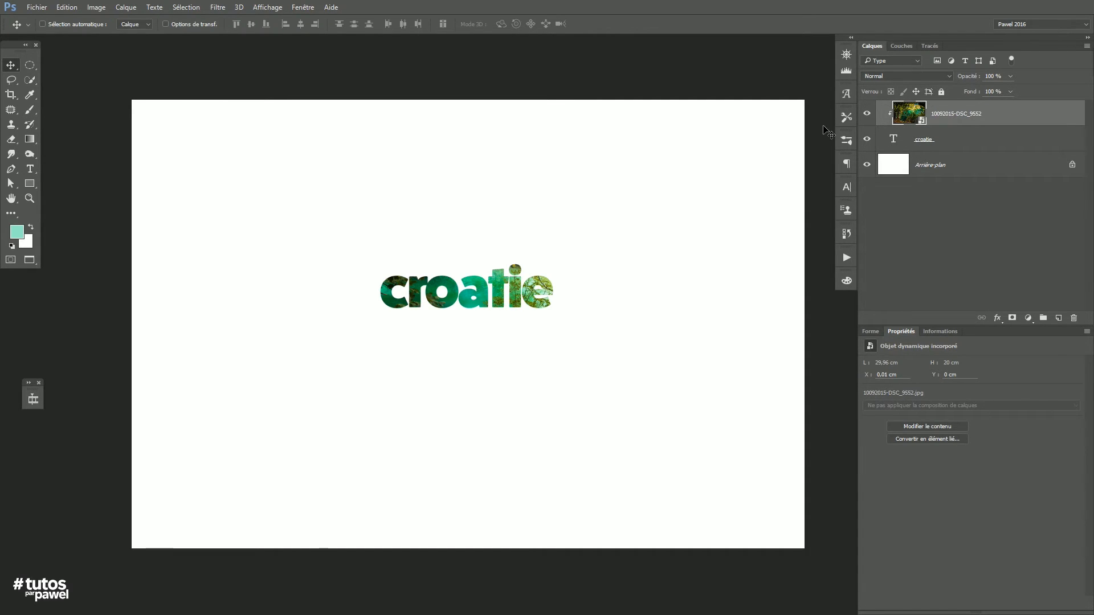
pyautogui.keyDown('alt'); pyautogui.click(901, 122); pyautogui.keyUp('alt')
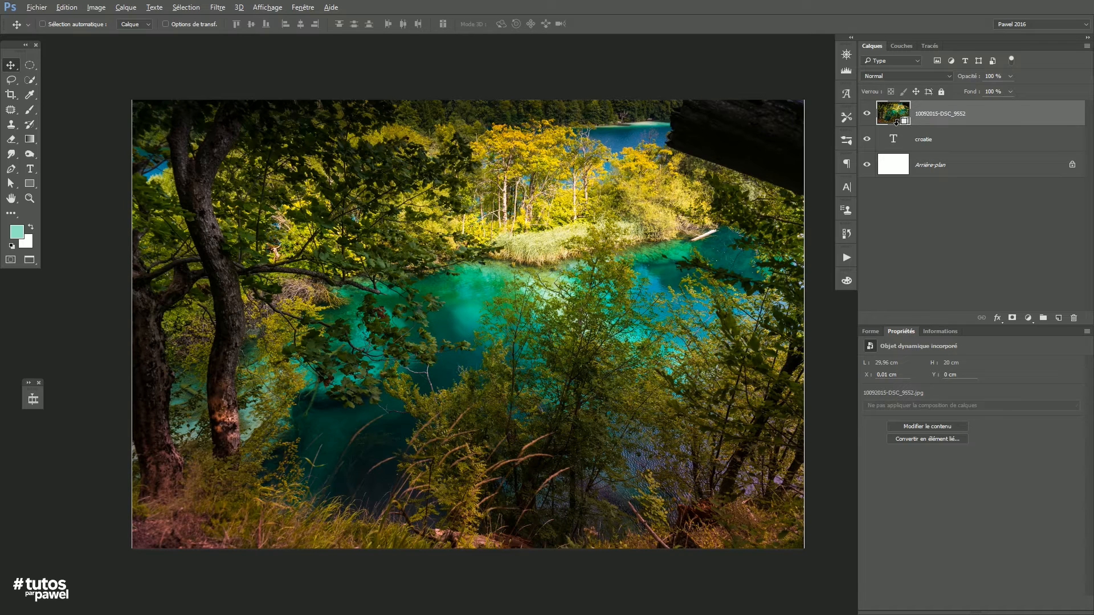
pyautogui.keyDown('alt'); pyautogui.click(899, 124); pyautogui.keyUp('alt')
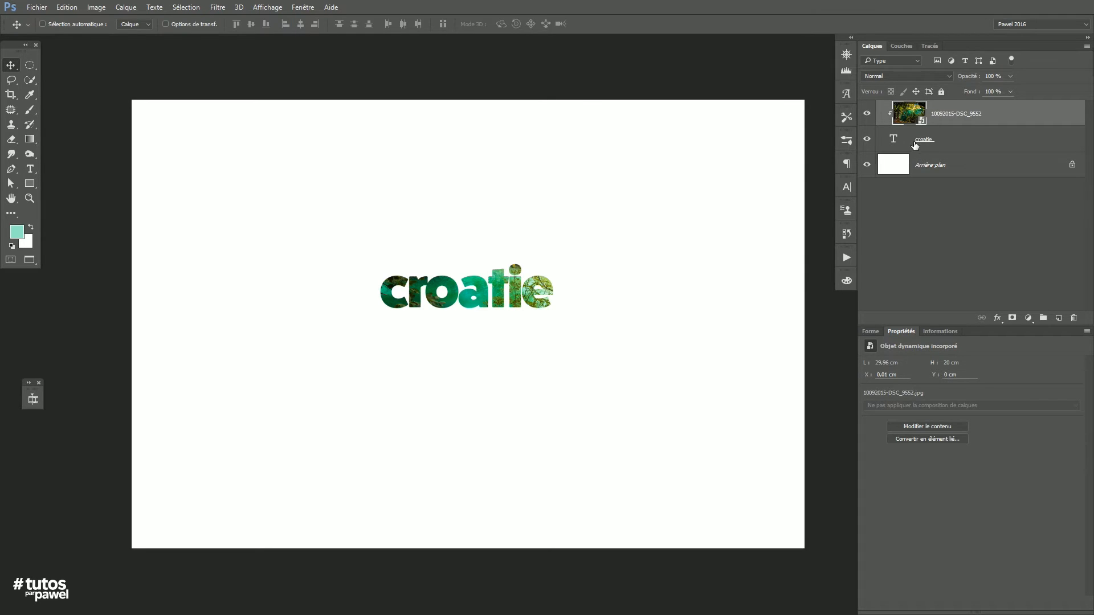
# Increase the font size of the whole word "croatie" and commit the text
pyautogui.click(949, 143)
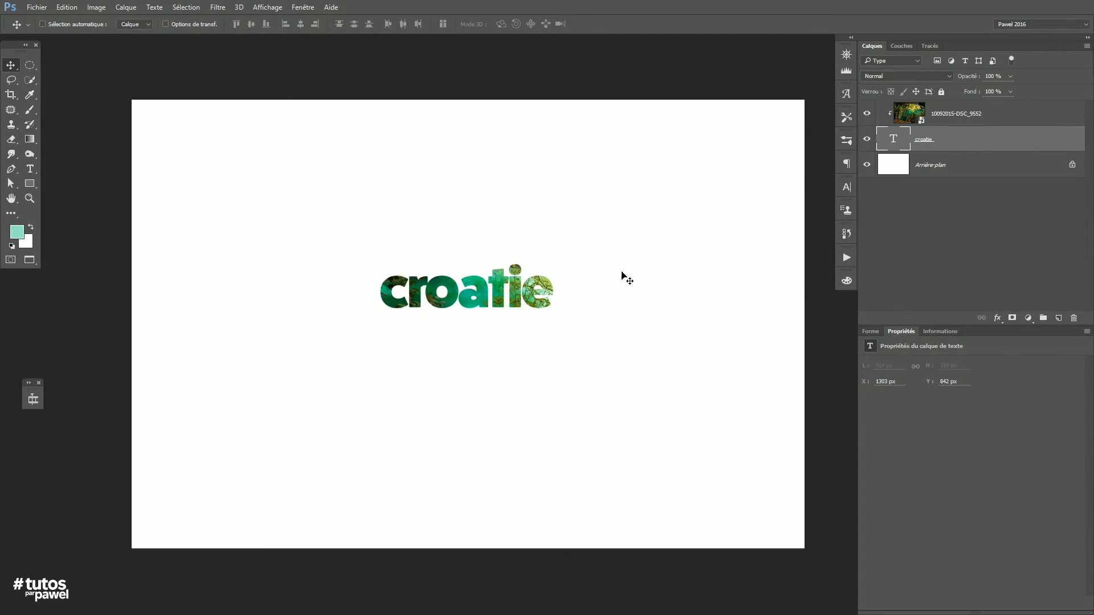
pyautogui.click(30, 169)
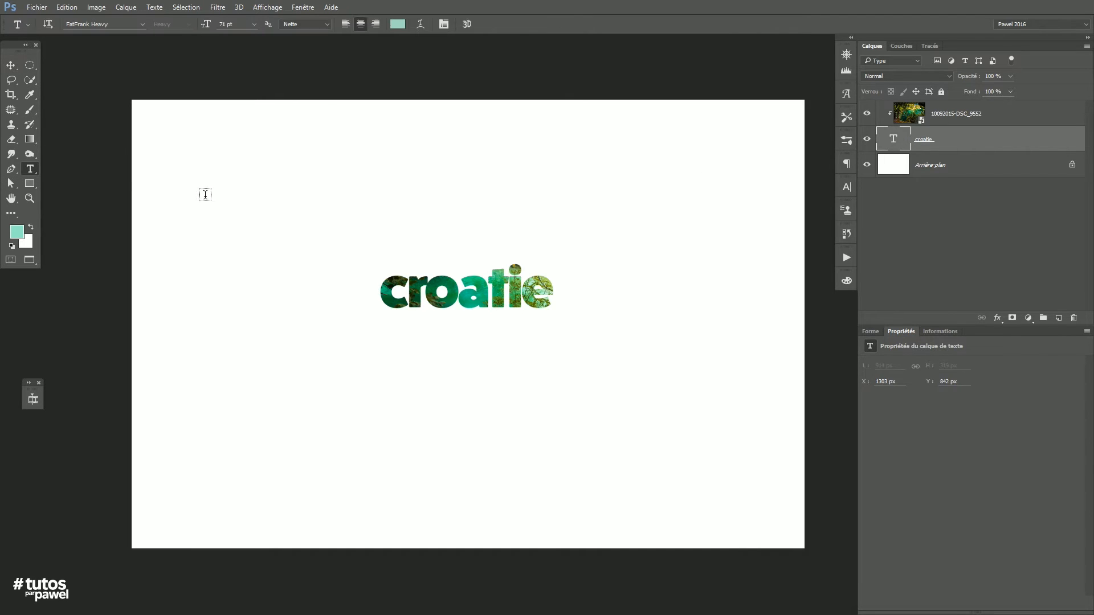
pyautogui.moveTo(385, 285); pyautogui.dragTo(552, 287)
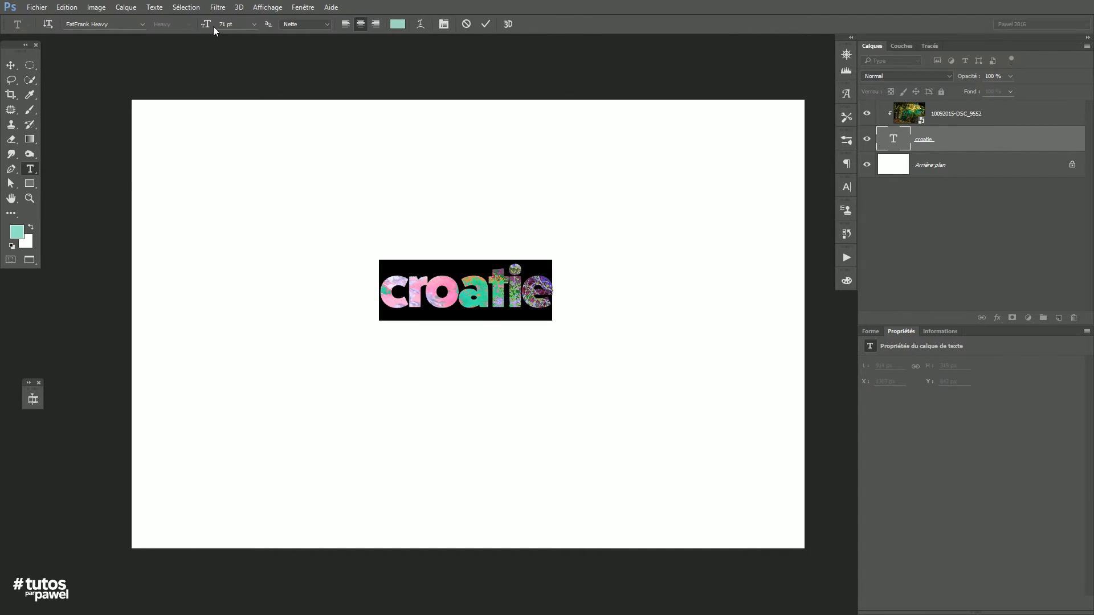
pyautogui.click(252, 26)
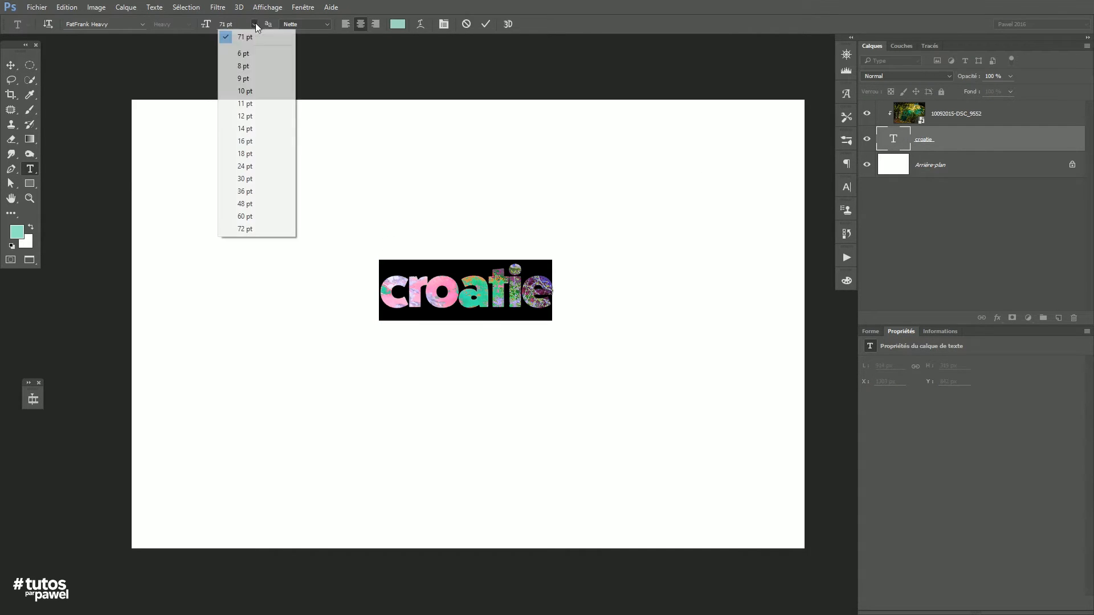
pyautogui.click(206, 26)
pyautogui.moveTo(206, 25); pyautogui.dragTo(228, 28)
pyautogui.click(10, 65)
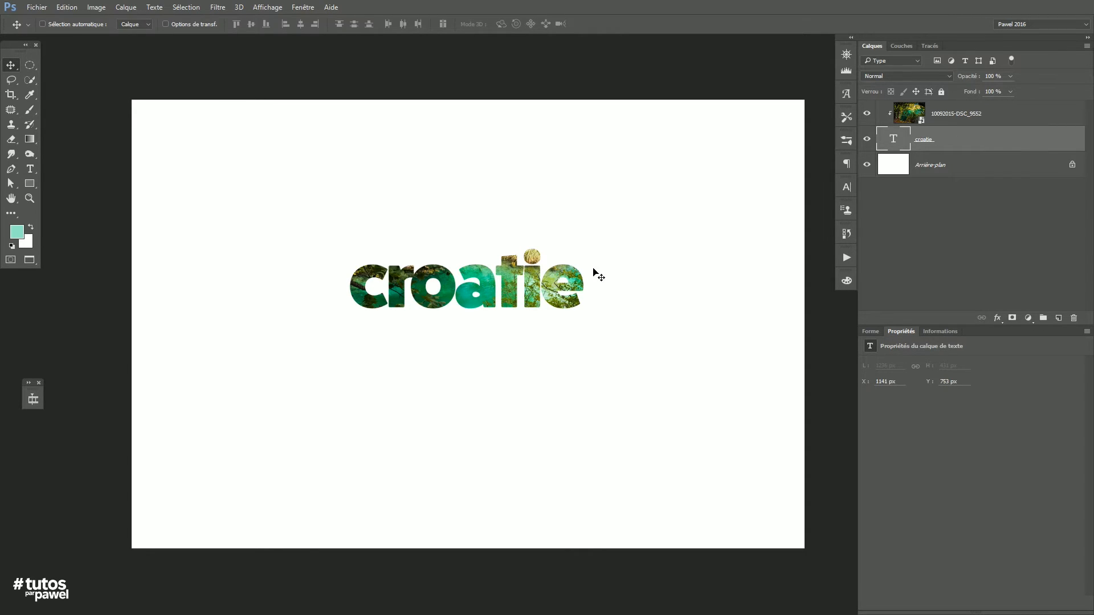
# Scale the "croatie" text up with a free transform and move it slightly down, near the middle of the canvas
pyautogui.hotkey('ctrl', 't')
pyautogui.moveTo(580, 244); pyautogui.dragTo(651, 222)
pyautogui.moveTo(568, 306); pyautogui.dragTo(570, 322)
pyautogui.press('Return')
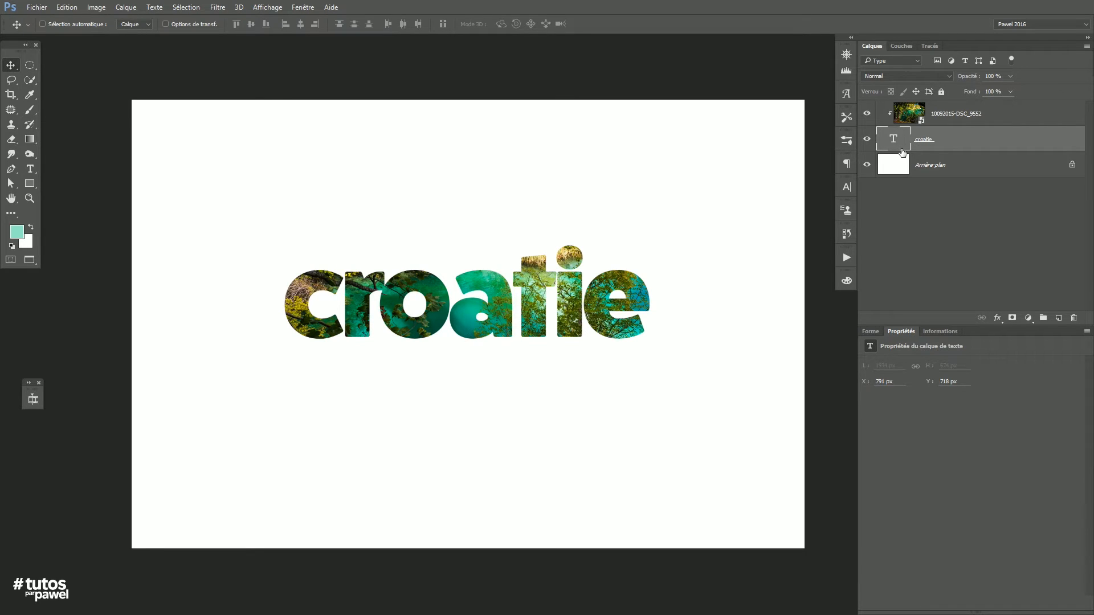
# Add a drop shadow to the "croatie" text layer and move the layer style dialog clear of the word
pyautogui.click(997, 318)
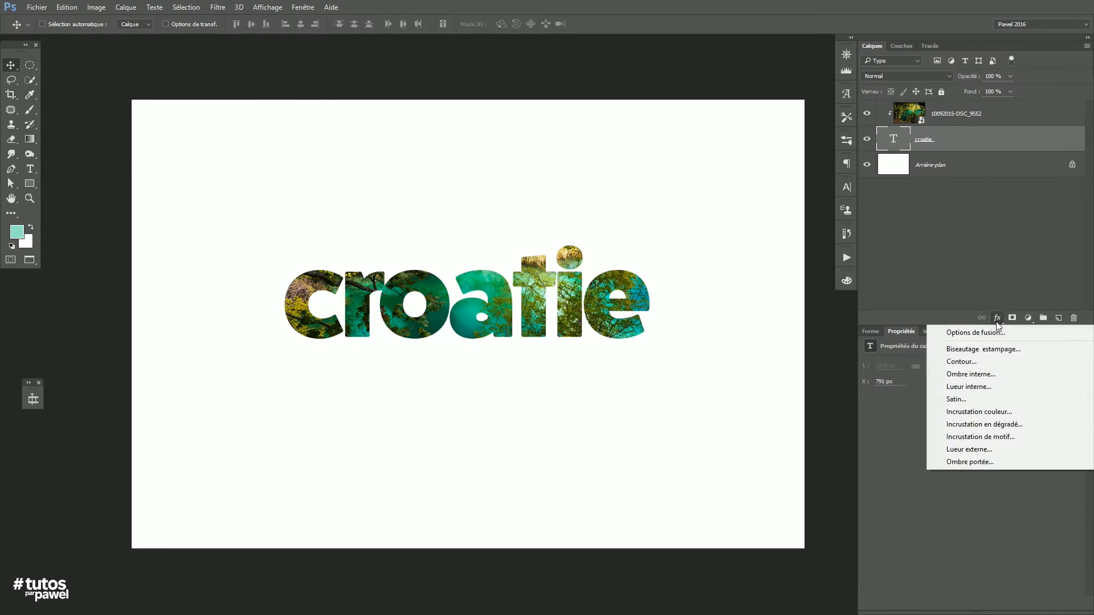
pyautogui.click(957, 462)
pyautogui.moveTo(689, 289); pyautogui.dragTo(703, 323)
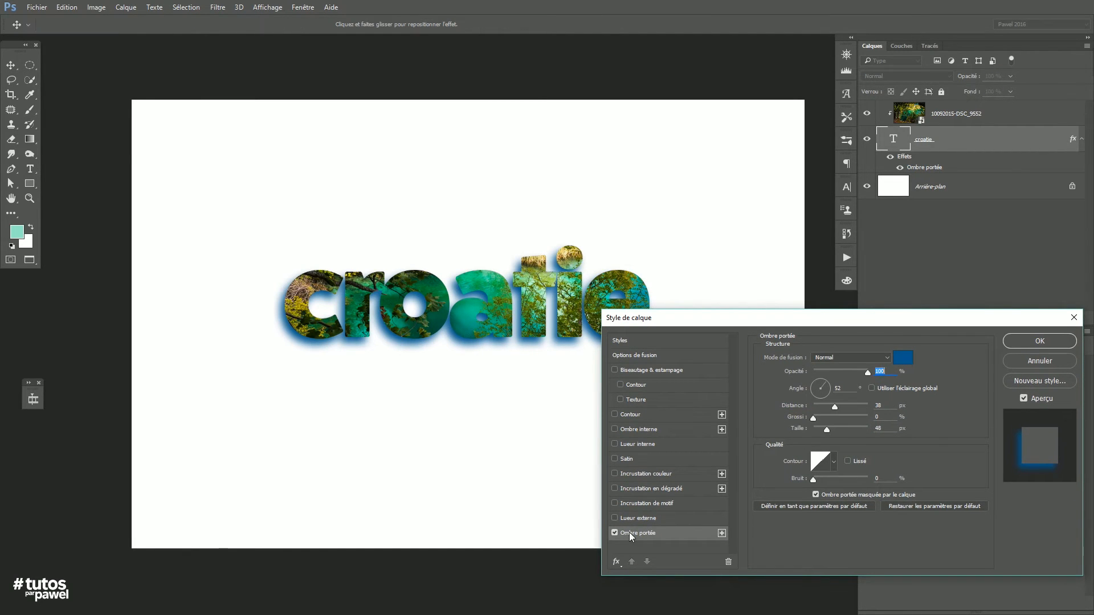
# Sample a teal from the letter "a" of the photo-filled word as the drop shadow colour
pyautogui.click(903, 357)
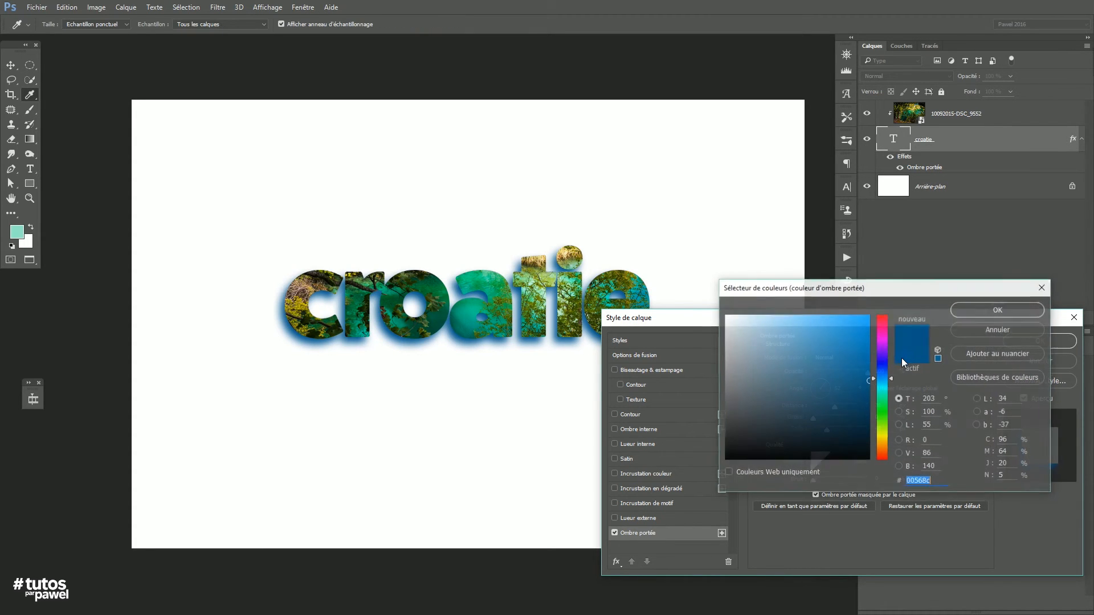
pyautogui.moveTo(568, 251); pyautogui.dragTo(475, 312)
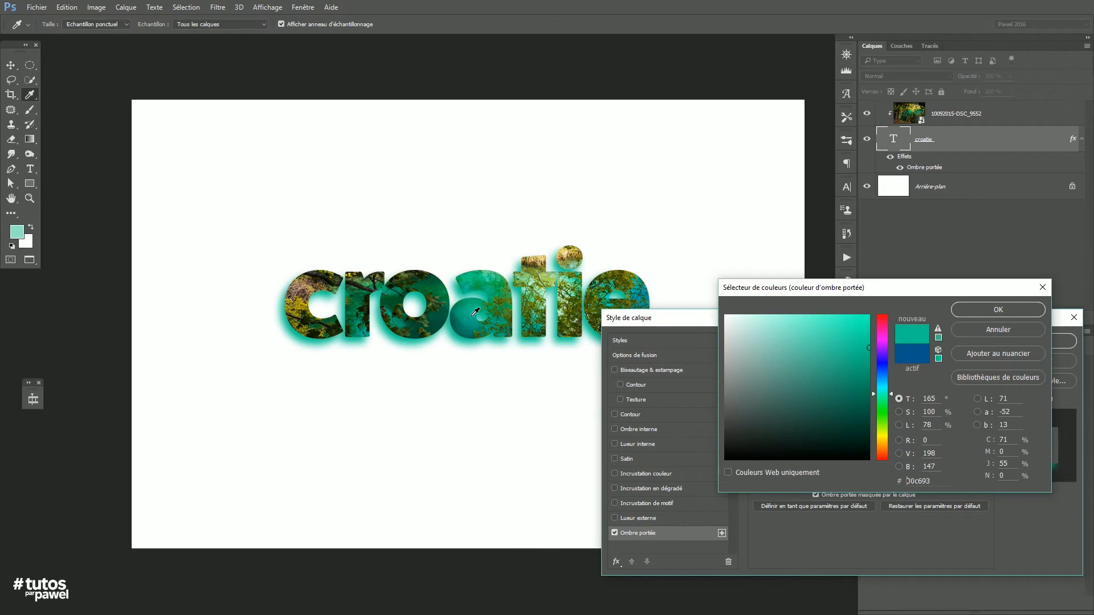
pyautogui.click(972, 309)
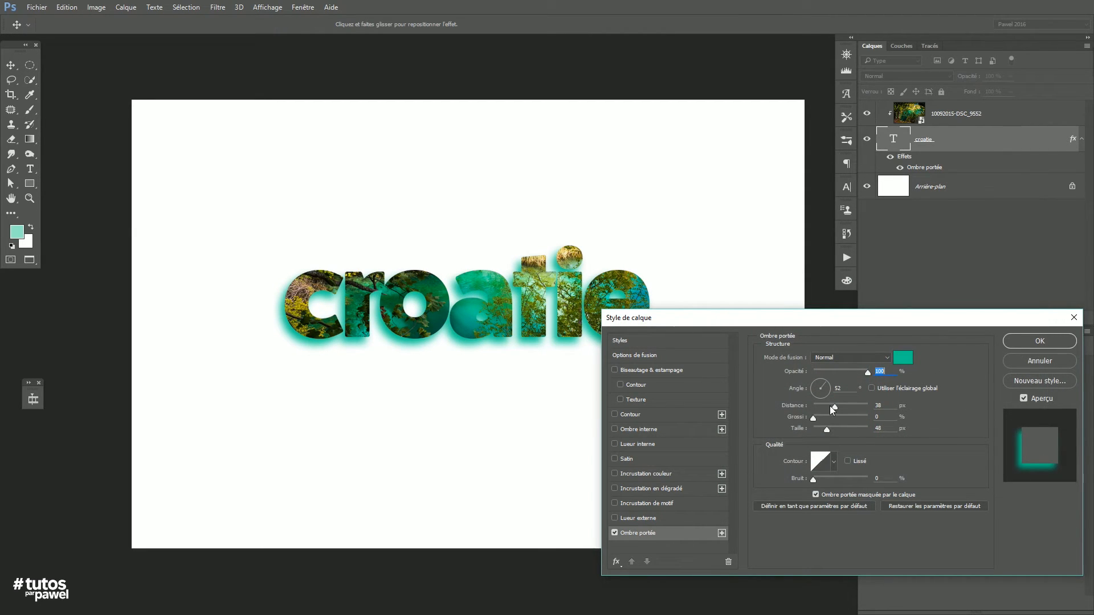
# Set the drop shadow colour to white #ffffff and apply the layer style
pyautogui.click(901, 359)
pyautogui.click(733, 317)
pyautogui.click(725, 315)
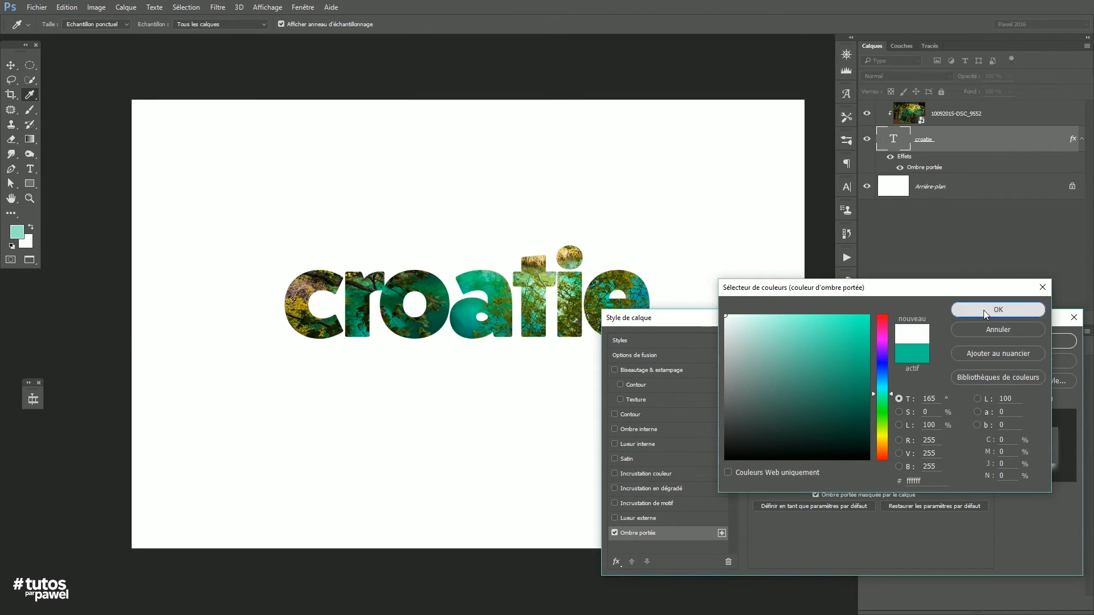
pyautogui.click(986, 309)
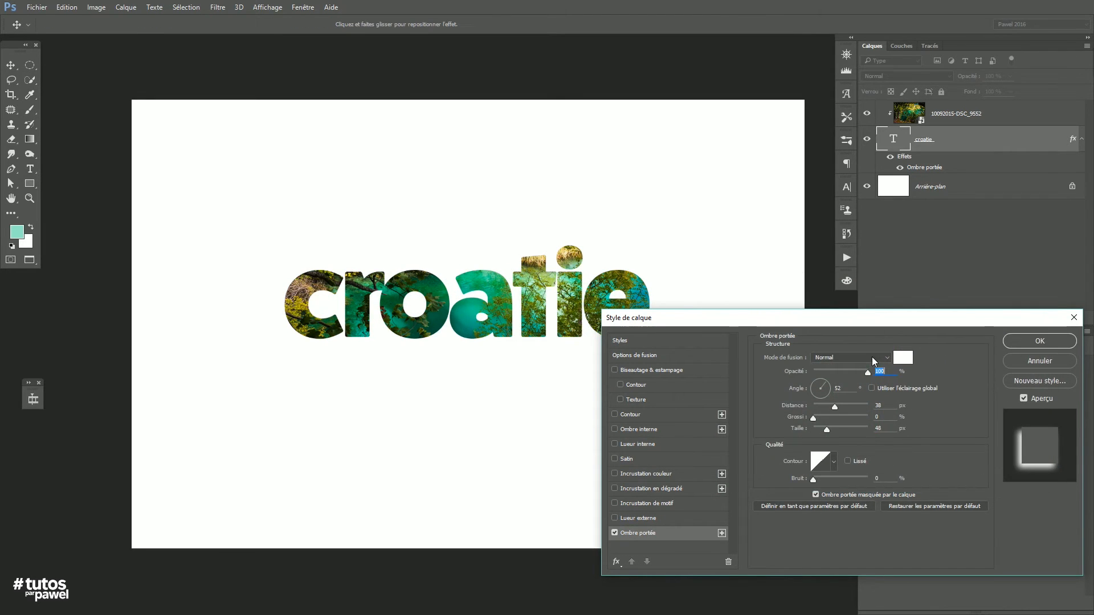
pyautogui.click(1022, 341)
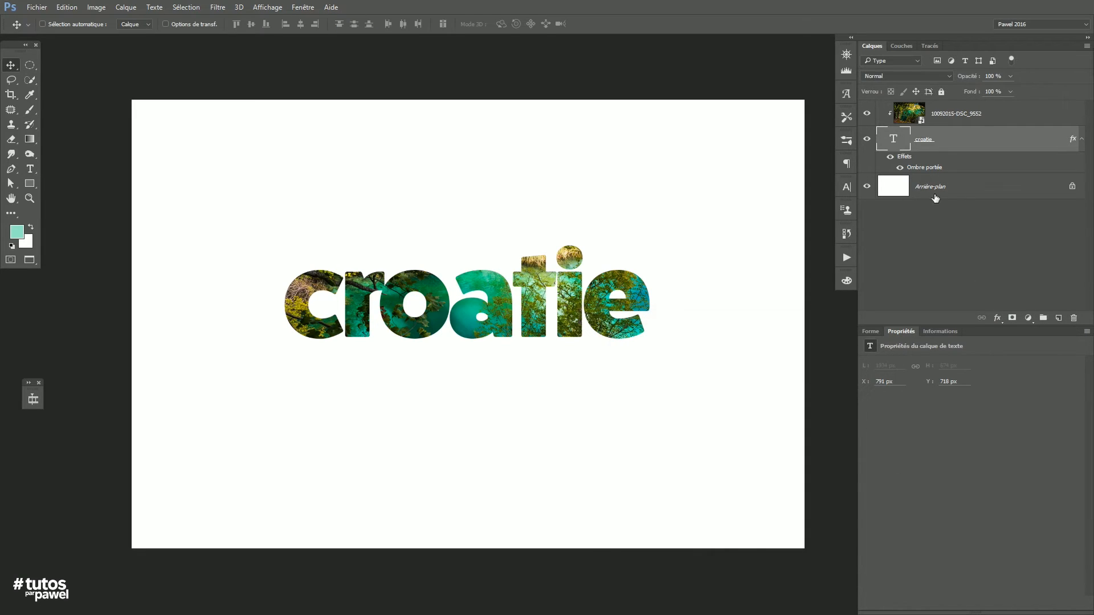
# Add a solid colour fill layer above the background, using turquoise #52ebc1 sampled from the word
pyautogui.click(903, 192)
pyautogui.click(1027, 318)
pyautogui.click(963, 332)
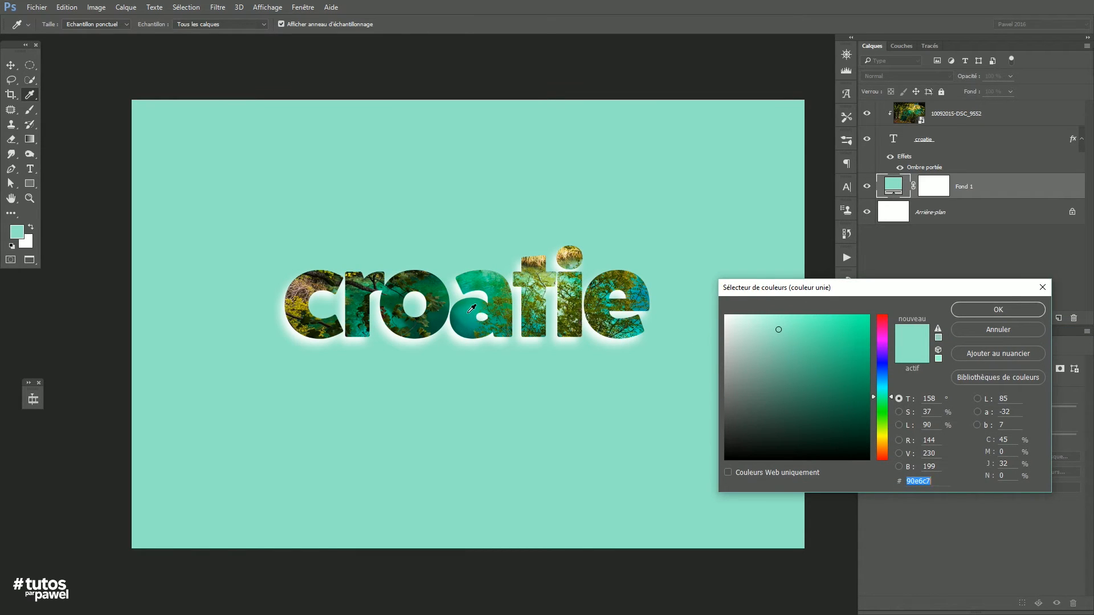
pyautogui.click(471, 309)
pyautogui.click(576, 277)
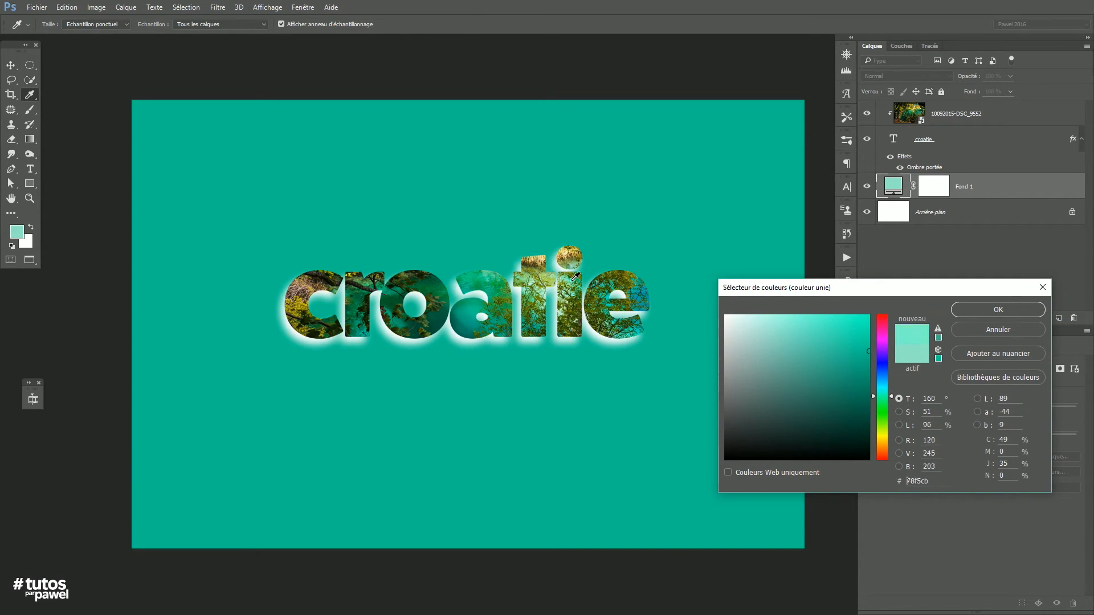
pyautogui.click(977, 310)
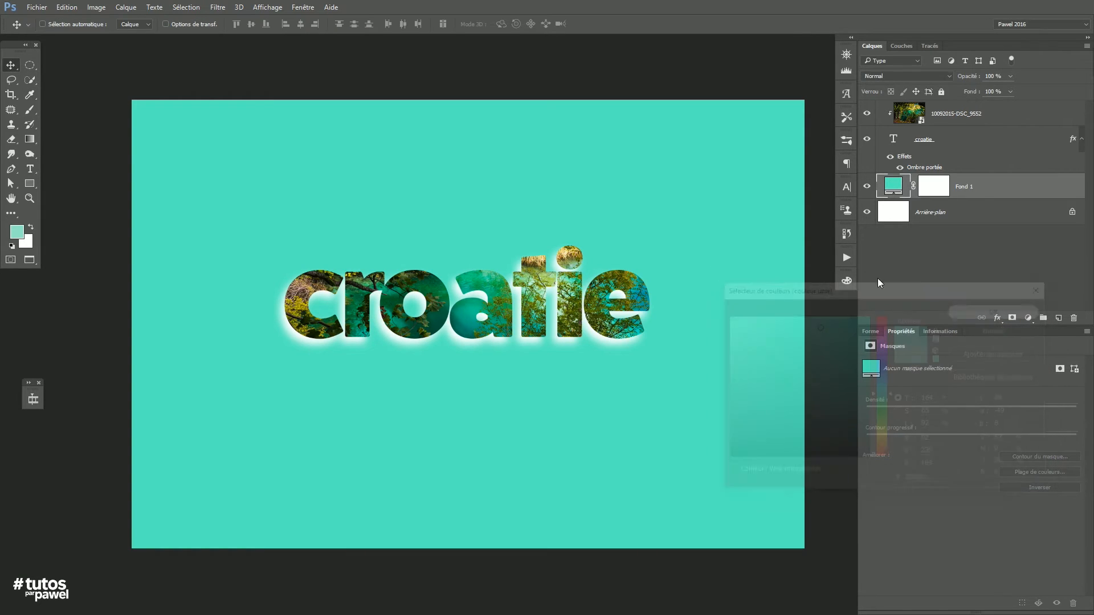
# Set the text's drop shadow to distance 0 px and size 152 px, raise its spread slightly, and apply the style
pyautogui.click(928, 144)
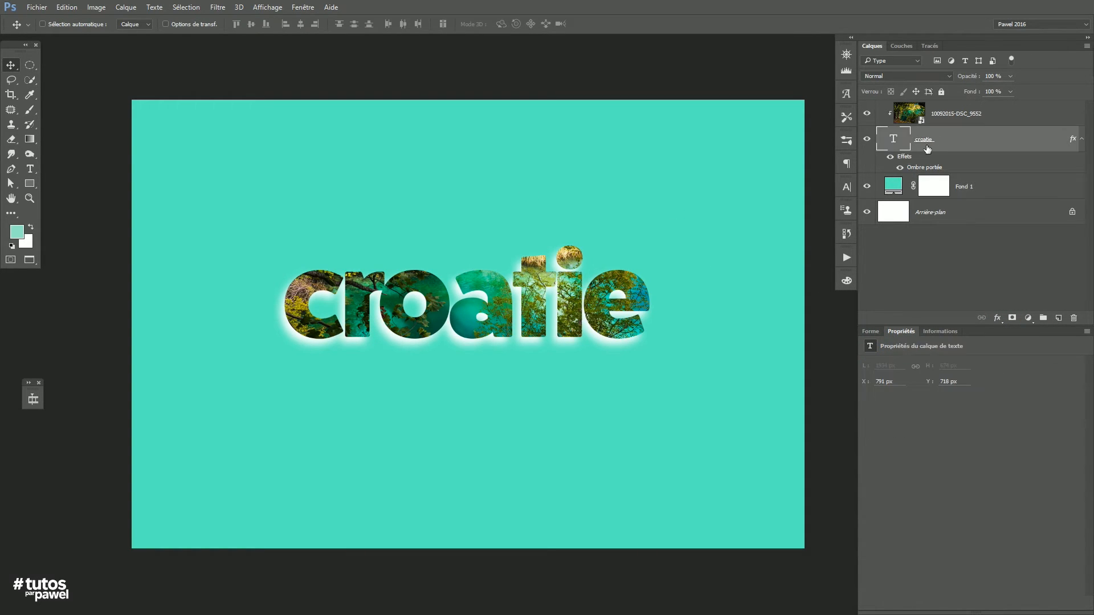
pyautogui.doubleClick(923, 169)
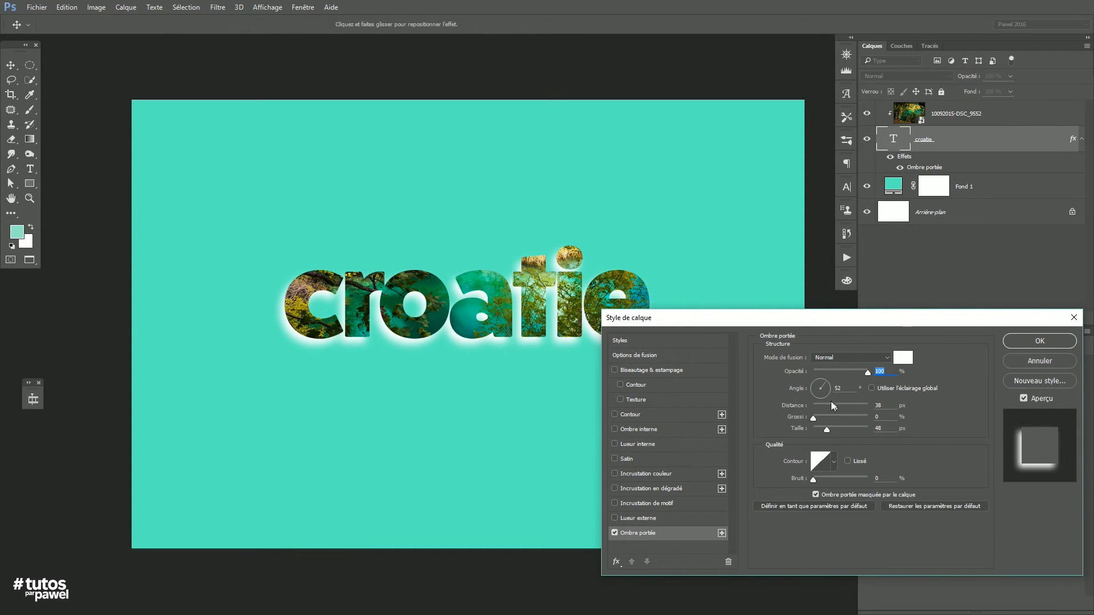
pyautogui.moveTo(834, 406); pyautogui.dragTo(779, 402)
pyautogui.moveTo(842, 429); pyautogui.dragTo(817, 414)
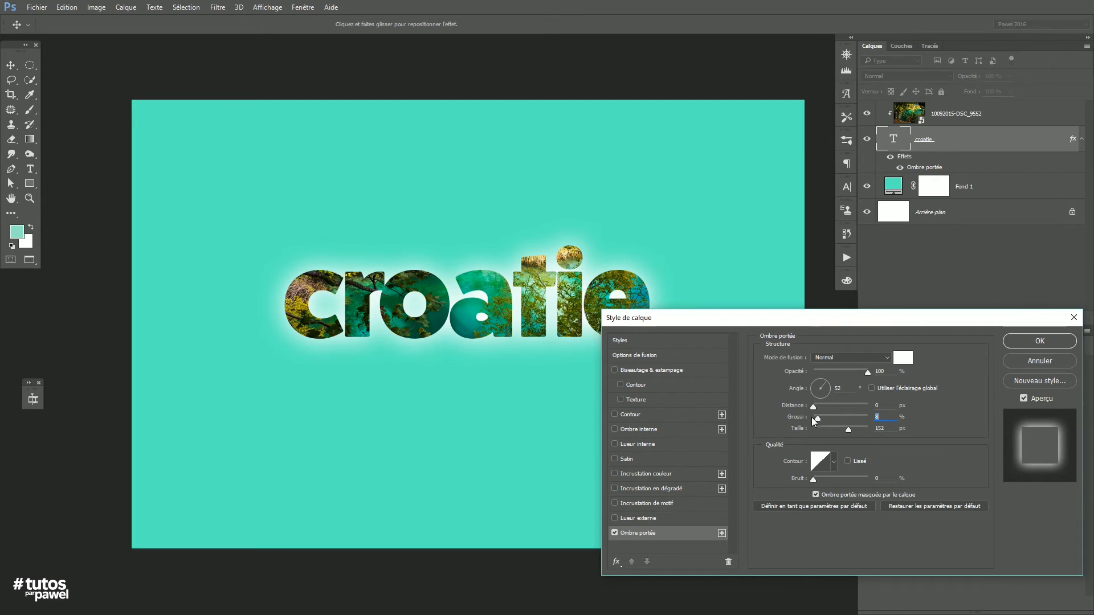
pyautogui.moveTo(843, 318); pyautogui.dragTo(839, 339)
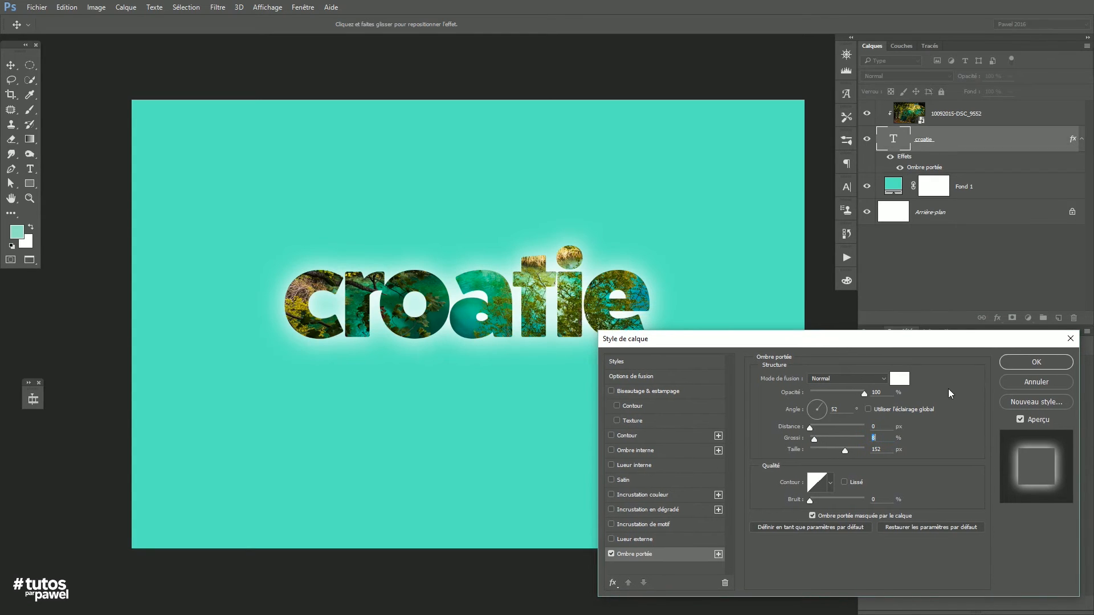
pyautogui.click(1023, 359)
# Duplicate the turquoise fill layer and lower the copy's brightness to a dark teal, keeping its hue and saturation
pyautogui.click(893, 190)
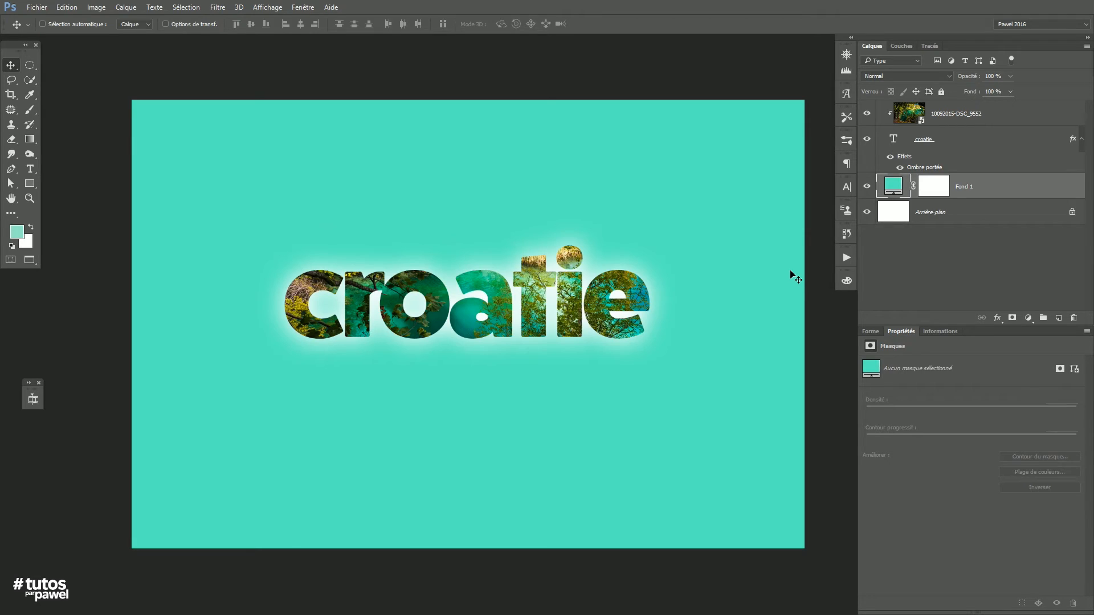
pyautogui.moveTo(893, 190); pyautogui.dragTo(1058, 318)
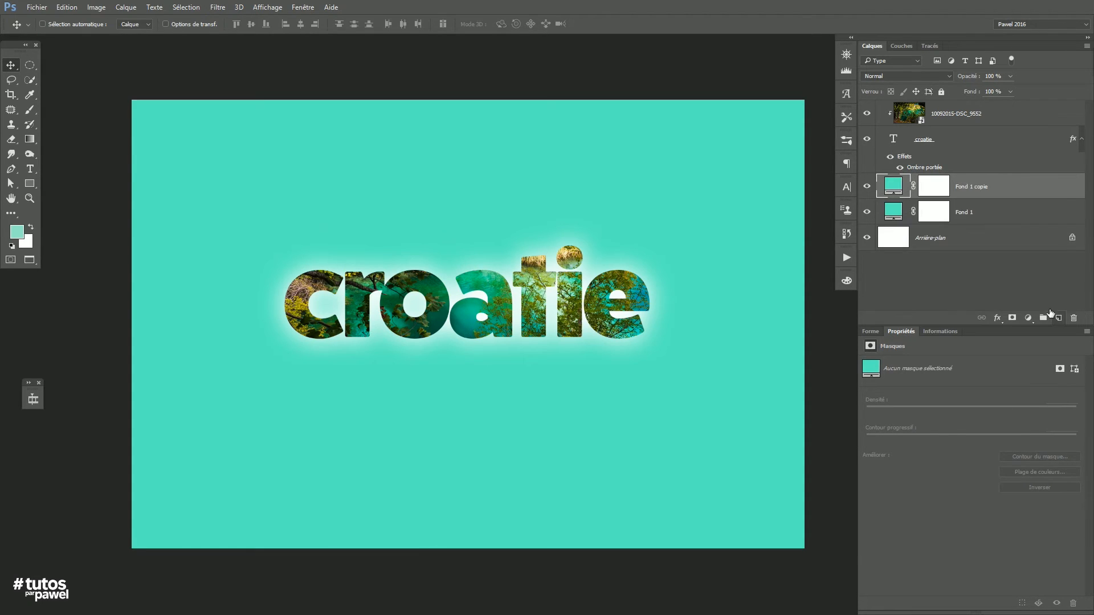
pyautogui.doubleClick(892, 186)
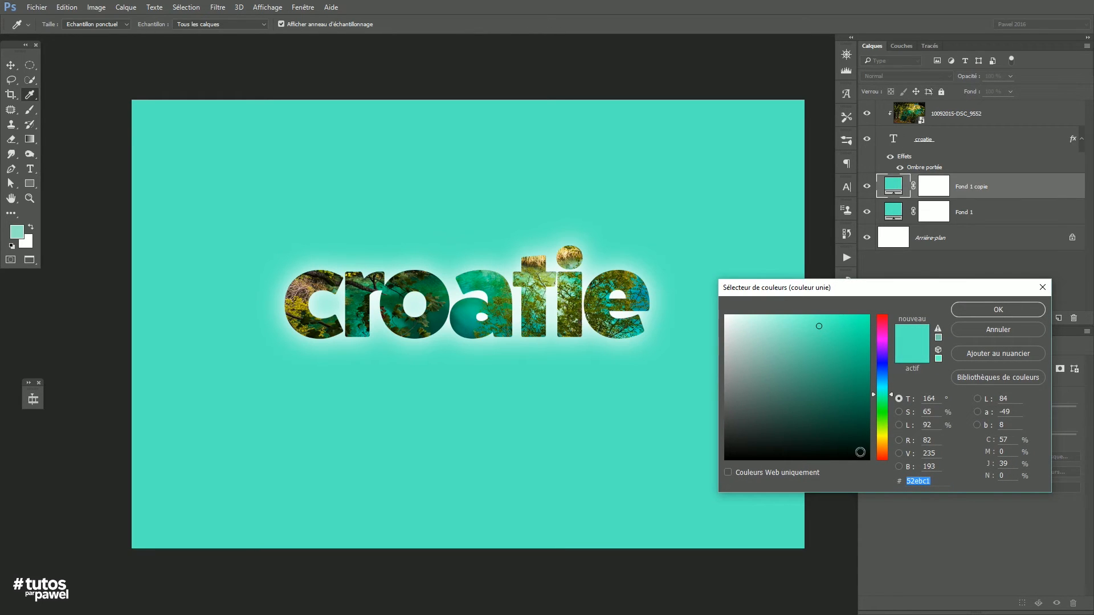
pyautogui.click(899, 411)
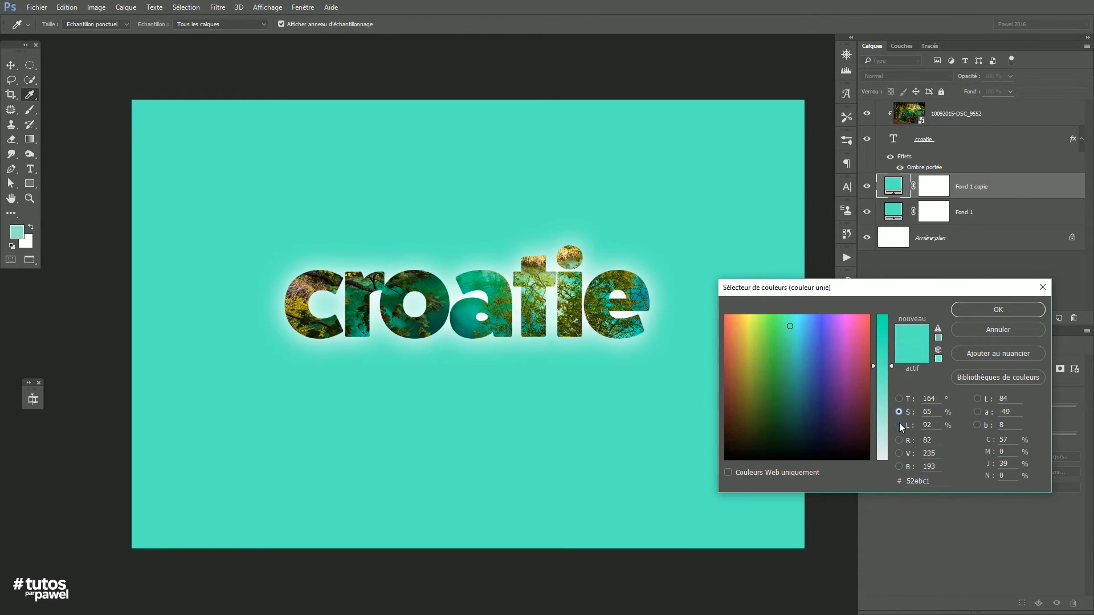
pyautogui.click(899, 425)
pyautogui.moveTo(893, 334); pyautogui.dragTo(891, 377)
pyautogui.click(967, 310)
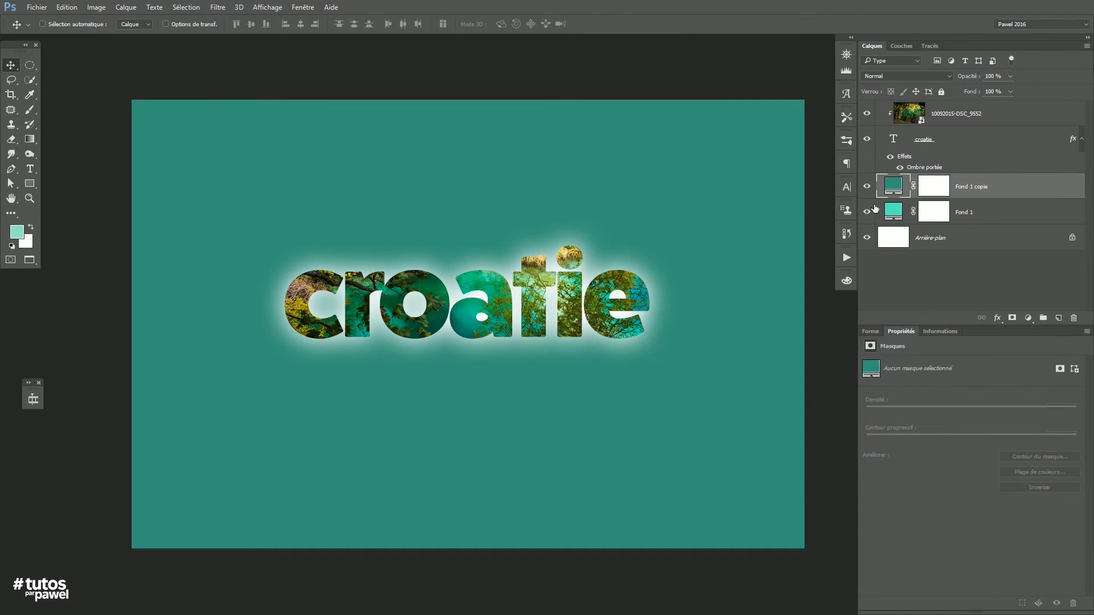
# On the darker fill layer's mask, fill a wide elliptical selection surrounding the word with black and deselect
pyautogui.click(931, 185)
pyautogui.click(30, 66)
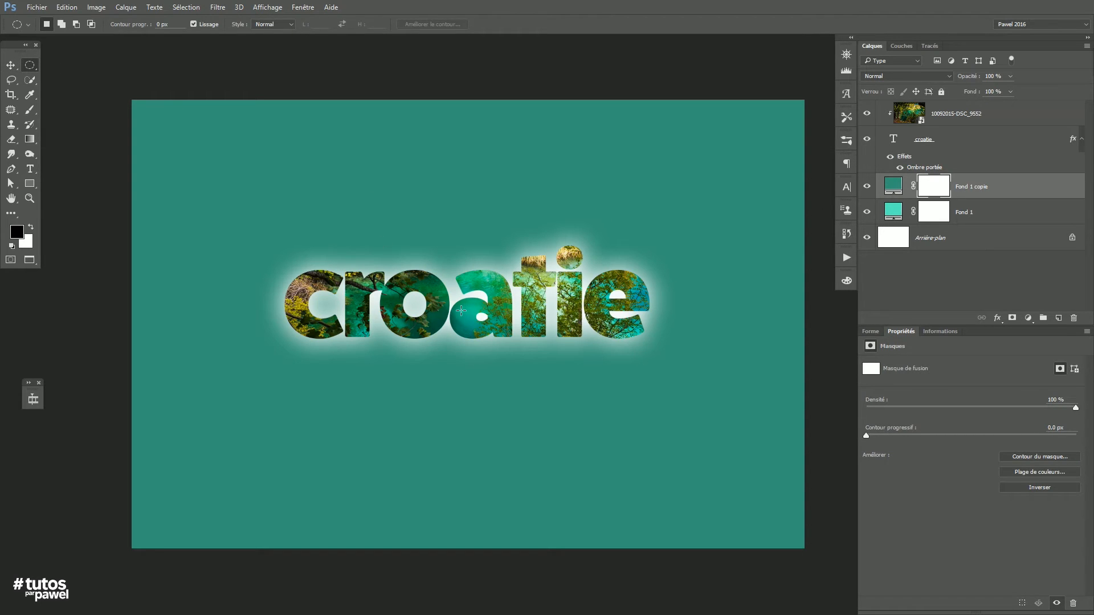
pyautogui.moveTo(461, 308); pyautogui.dragTo(730, 461)
pyautogui.moveTo(576, 297); pyautogui.dragTo(565, 302)
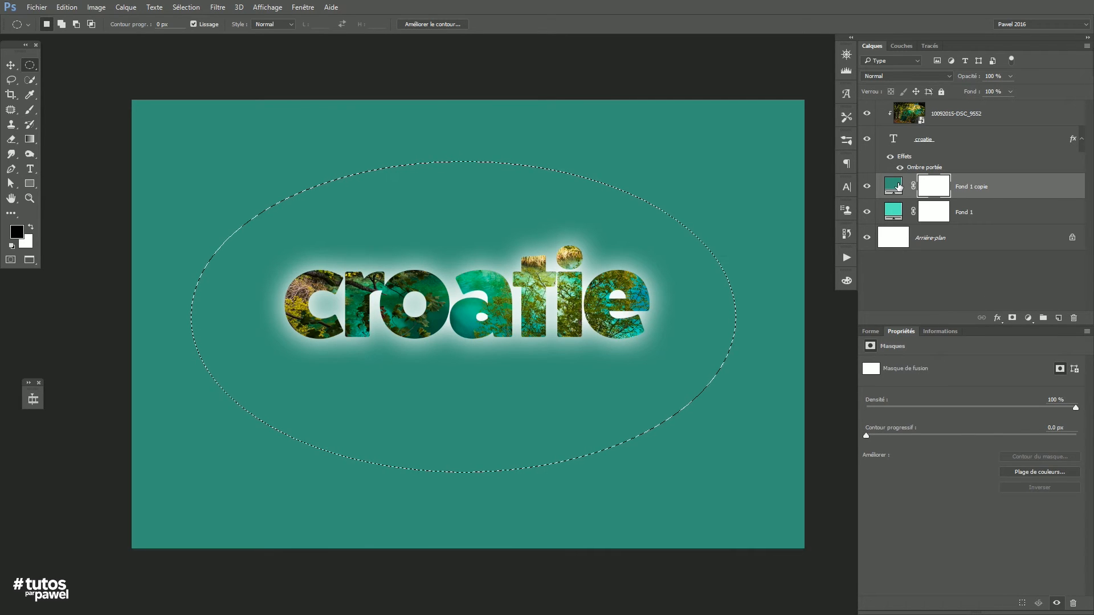
pyautogui.hotkey('alt', 'BackSpace')
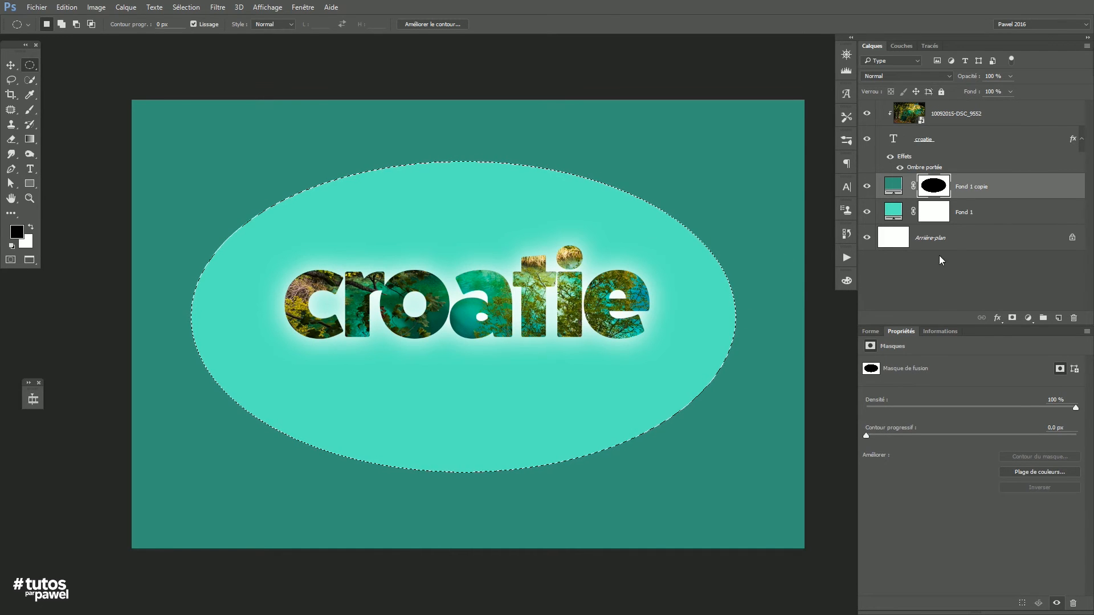
pyautogui.hotkey('ctrl', 'd')
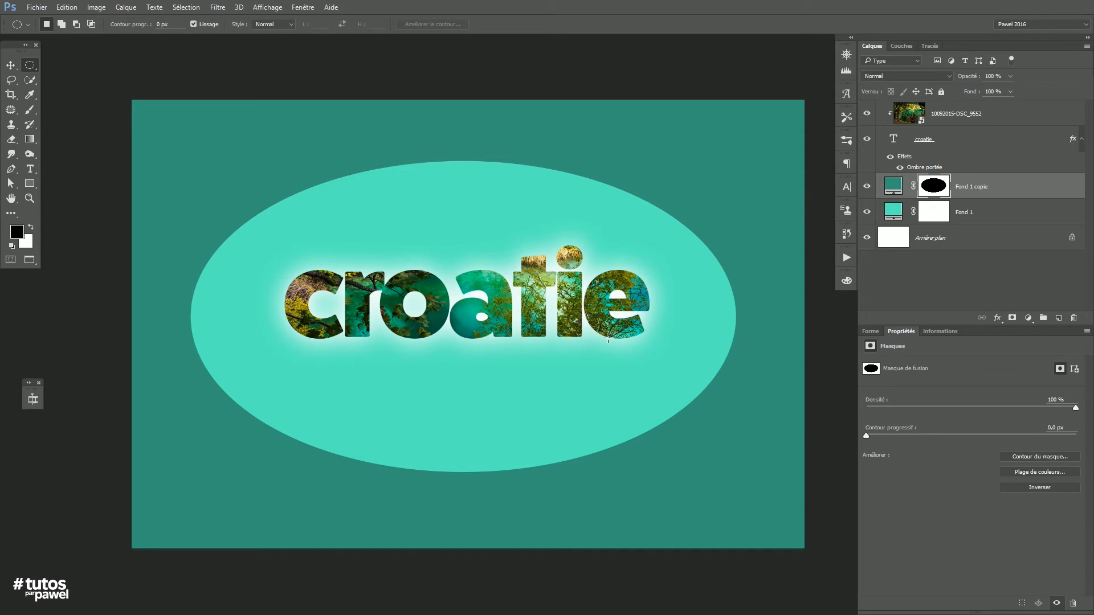
pyautogui.hotkey('ctrl', 'alt', 'f')
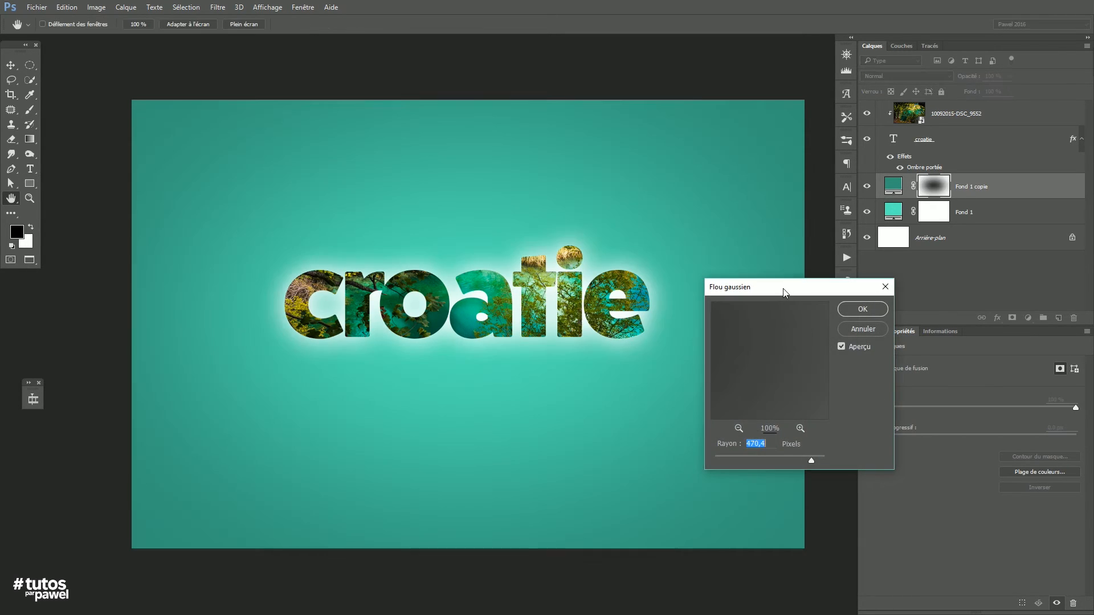
pyautogui.moveTo(784, 291); pyautogui.dragTo(821, 333)
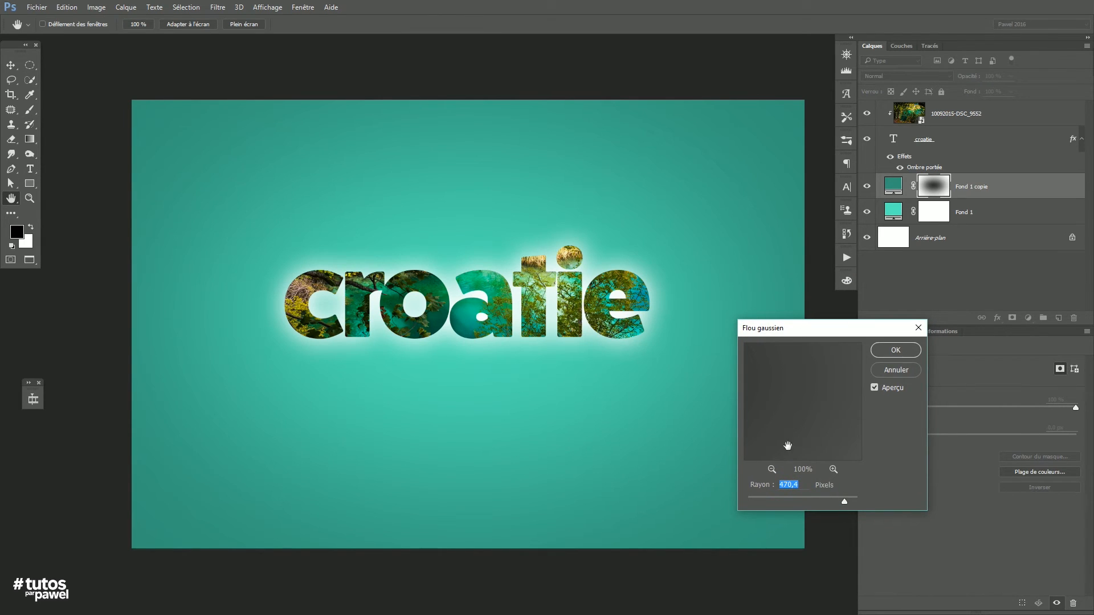
pyautogui.moveTo(813, 338); pyautogui.dragTo(729, 401)
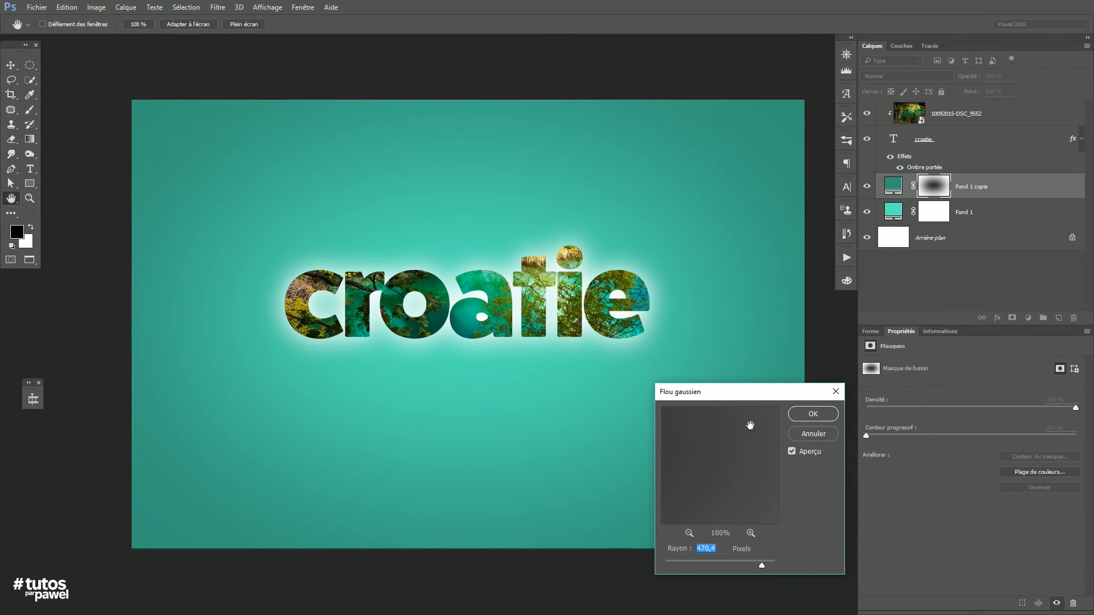
pyautogui.click(814, 436)
# Soften the black ellipse in the darker fill layer's mask with a large-radius Gaussian Blur
pyautogui.click(218, 6)
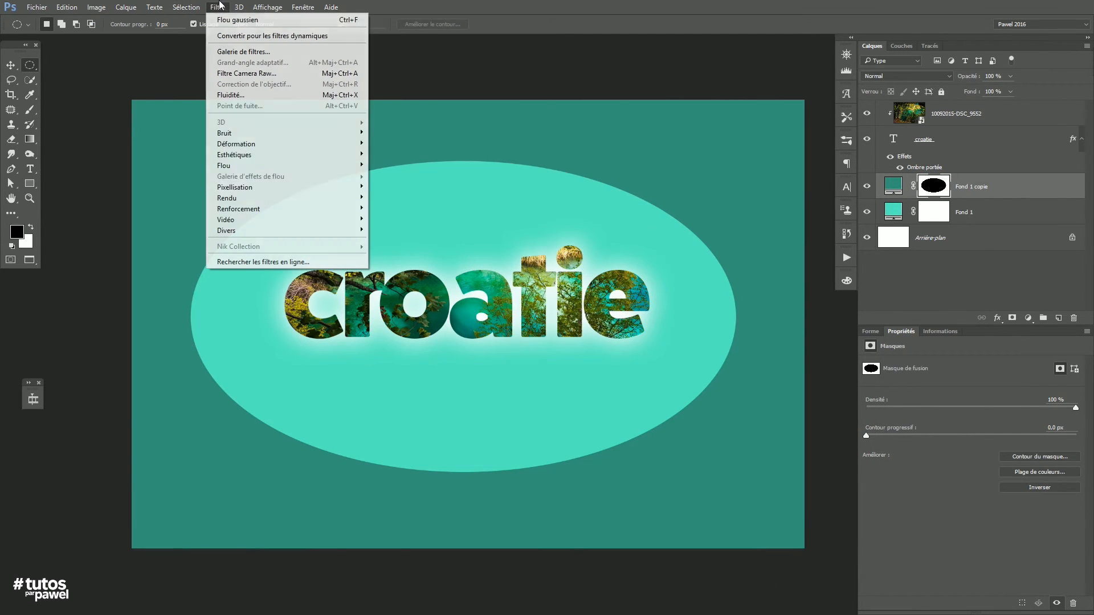
pyautogui.moveTo(225, 165)
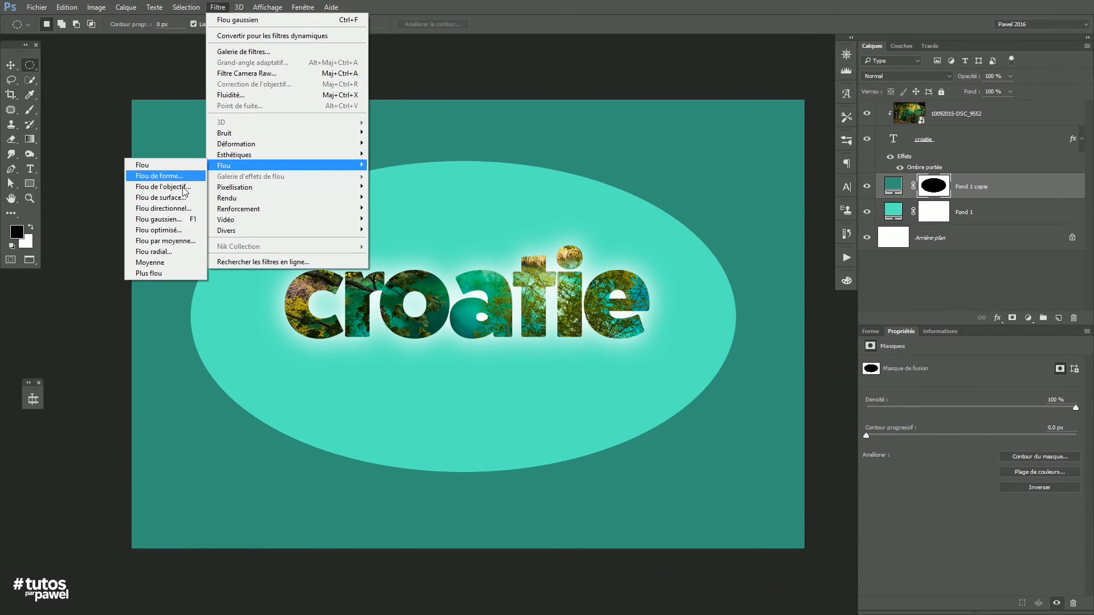
pyautogui.click(190, 222)
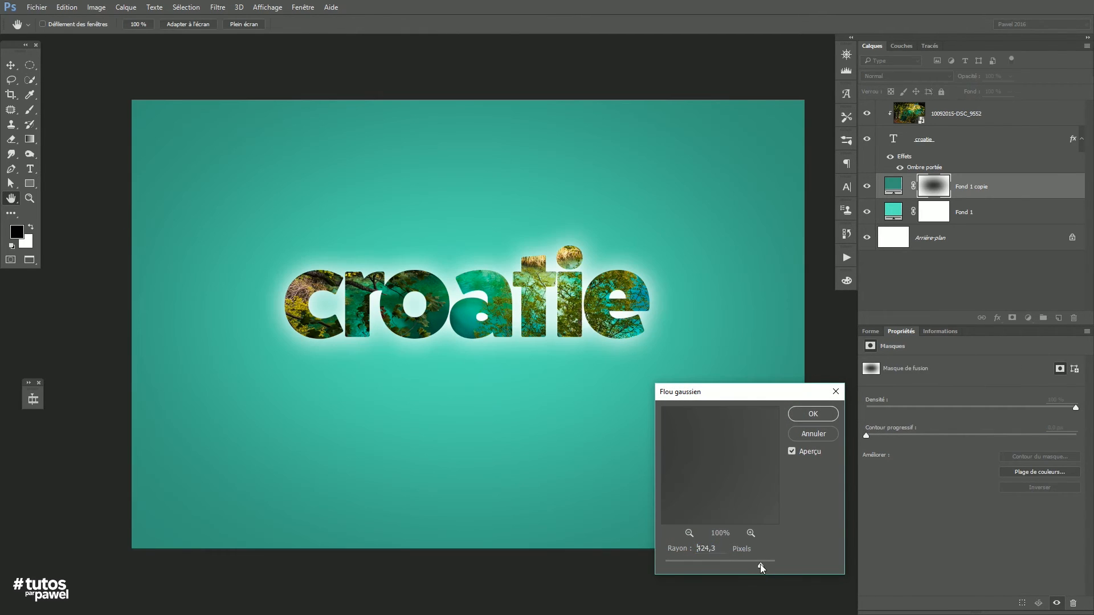
pyautogui.moveTo(760, 564); pyautogui.dragTo(756, 566)
pyautogui.click(818, 414)
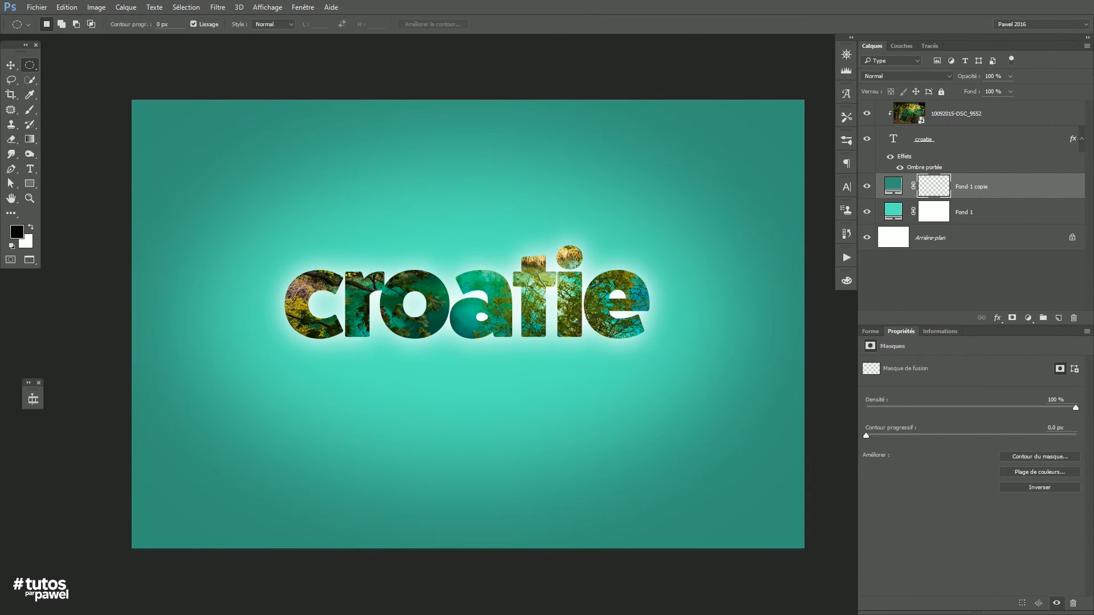
# Set the darker fill layer's blend mode to Produit (Multiply)
pyautogui.click(11, 64)
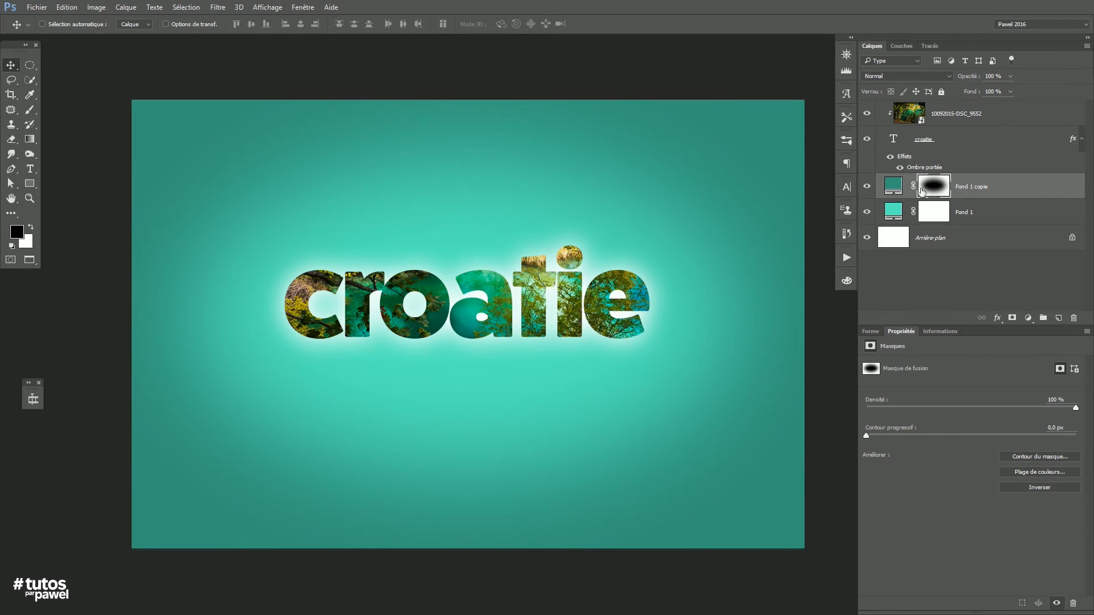
pyautogui.click(893, 186)
pyautogui.click(881, 78)
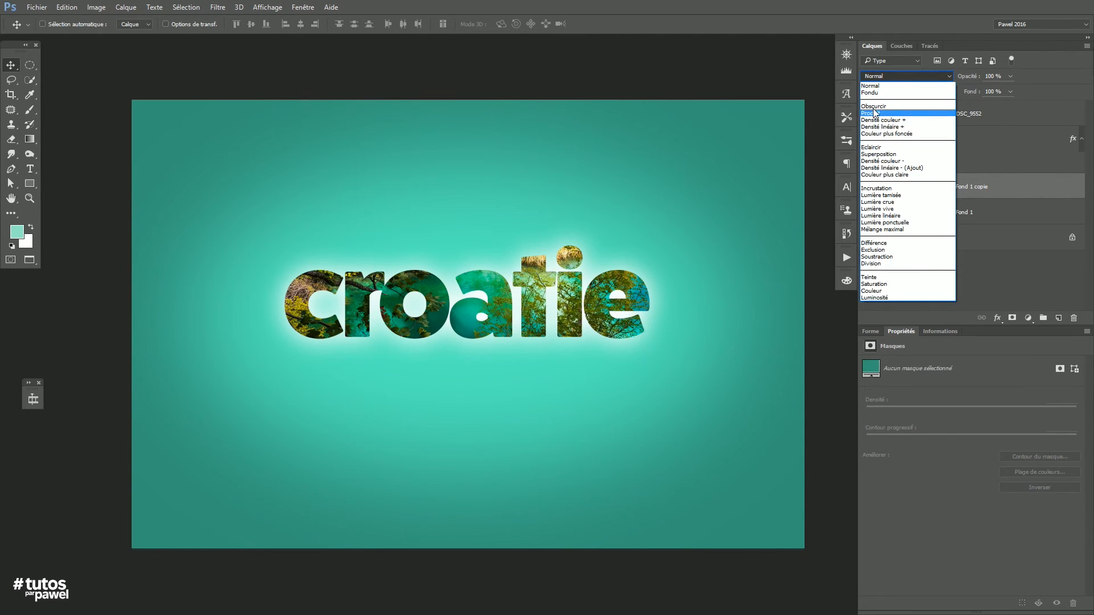
pyautogui.click(874, 114)
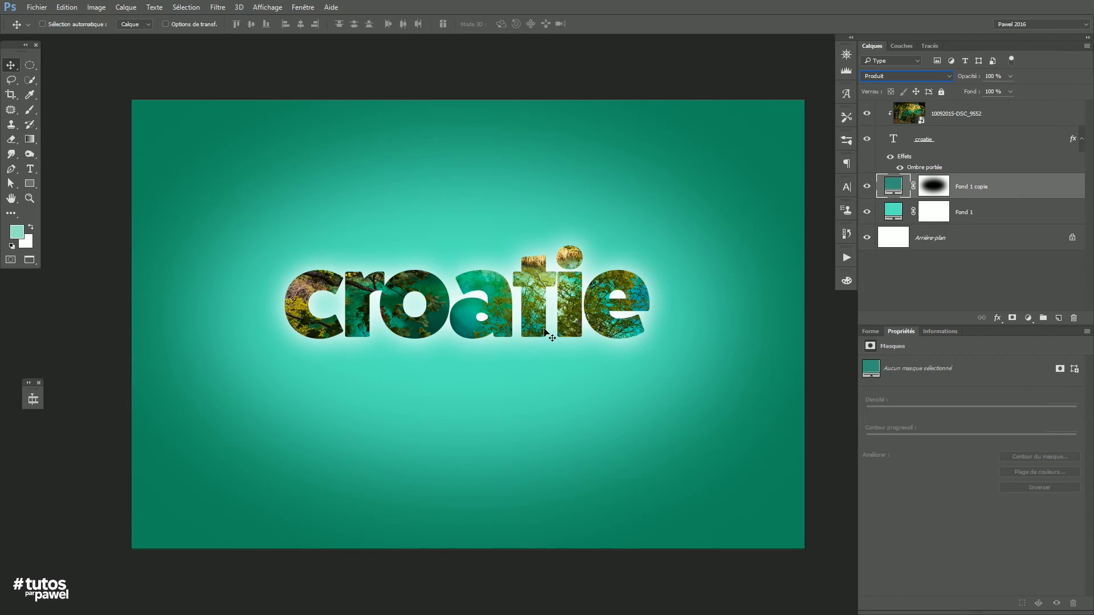
pyautogui.scroll(-1, 514, 332)
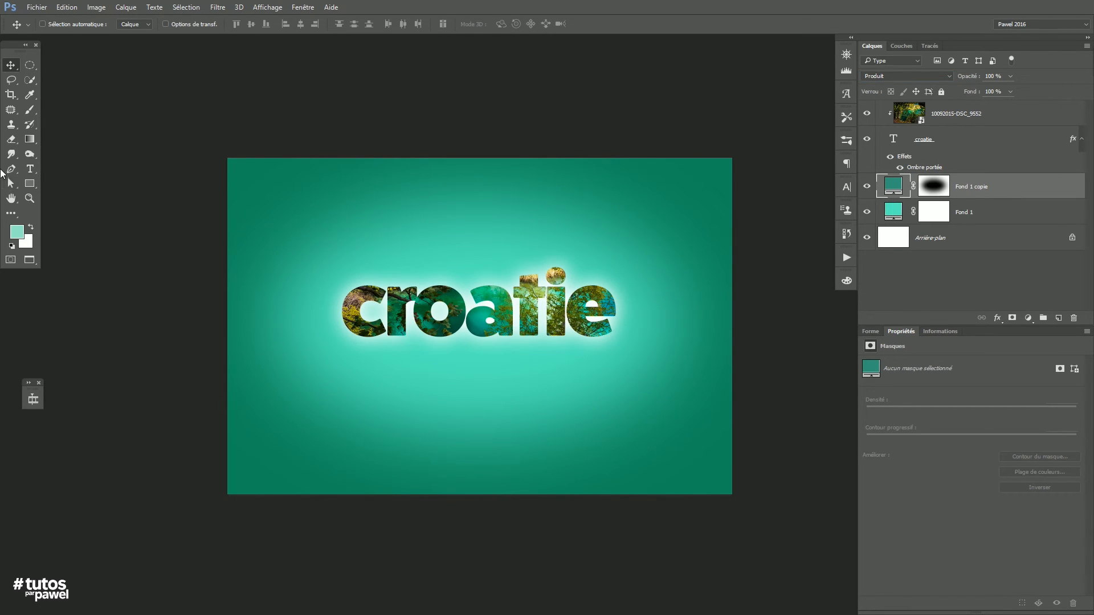
# Reposition the clipped photo 10092015-DSC_9552 inside the word, to about X -0.7 cm and Y 0.57 cm
pyautogui.click(900, 136)
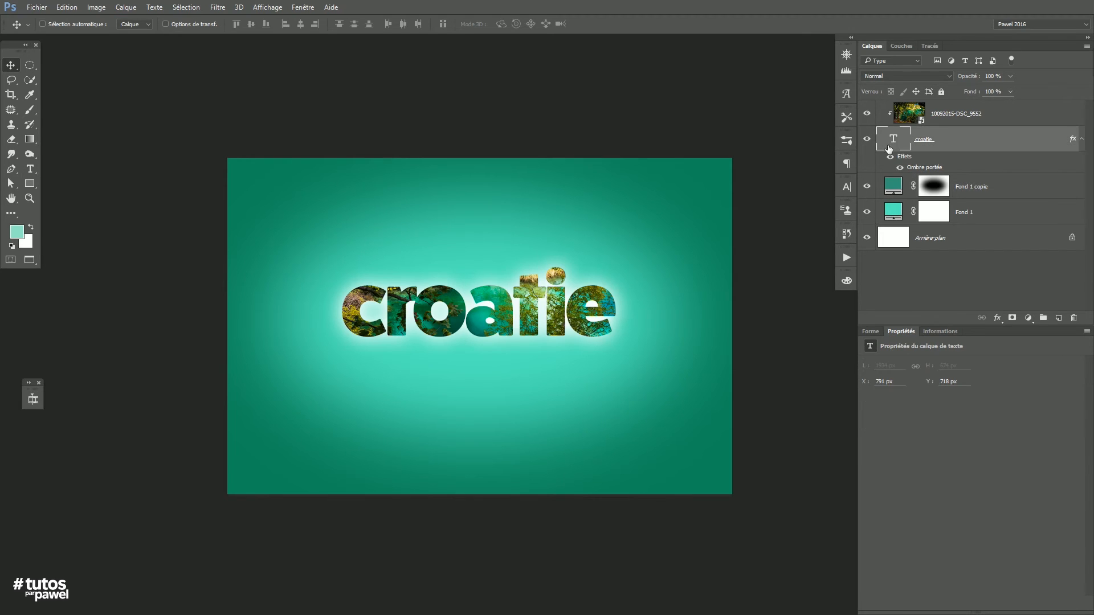
pyautogui.moveTo(518, 342); pyautogui.dragTo(634, 336)
pyautogui.click(902, 121)
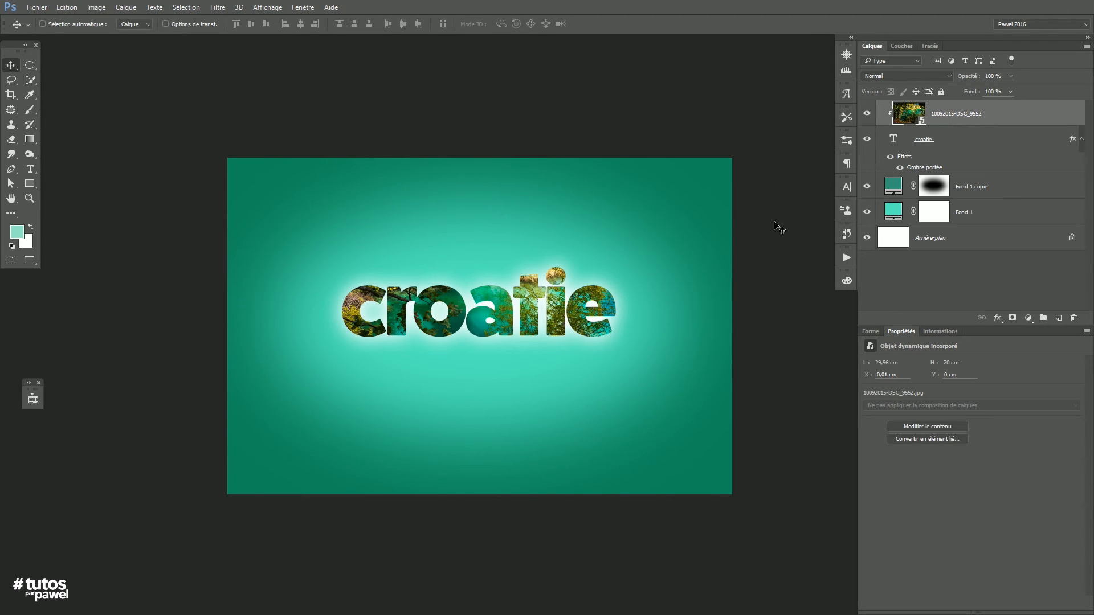
pyautogui.moveTo(548, 312); pyautogui.dragTo(548, 343)
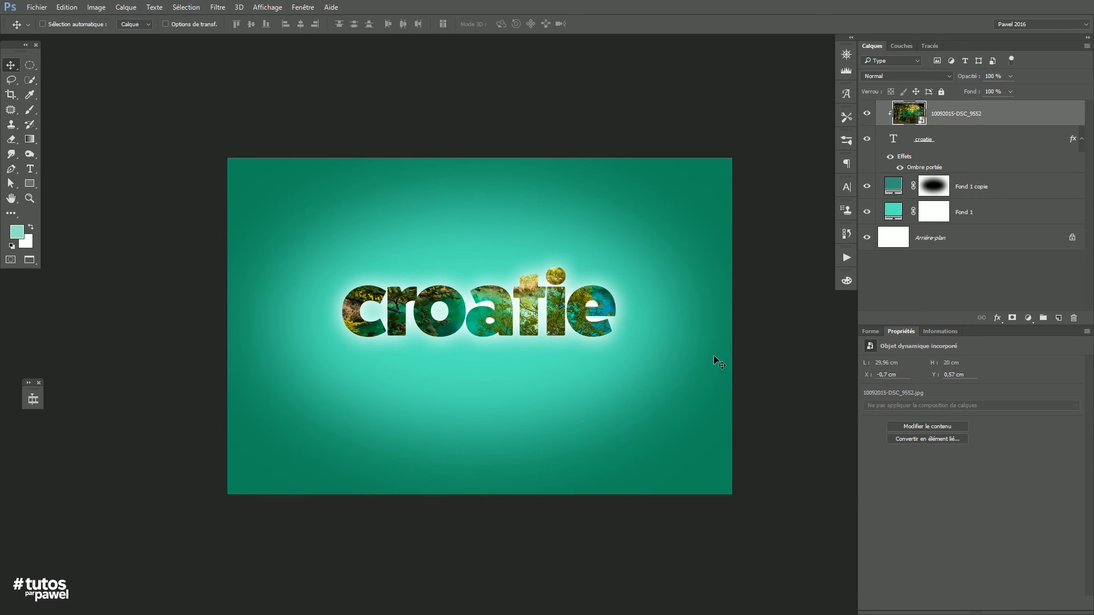
# Close the photo 10092015-DSC_9548.jpg and bring the open image 07092015-DSC_9392.dng to the front
pyautogui.click(302, 8)
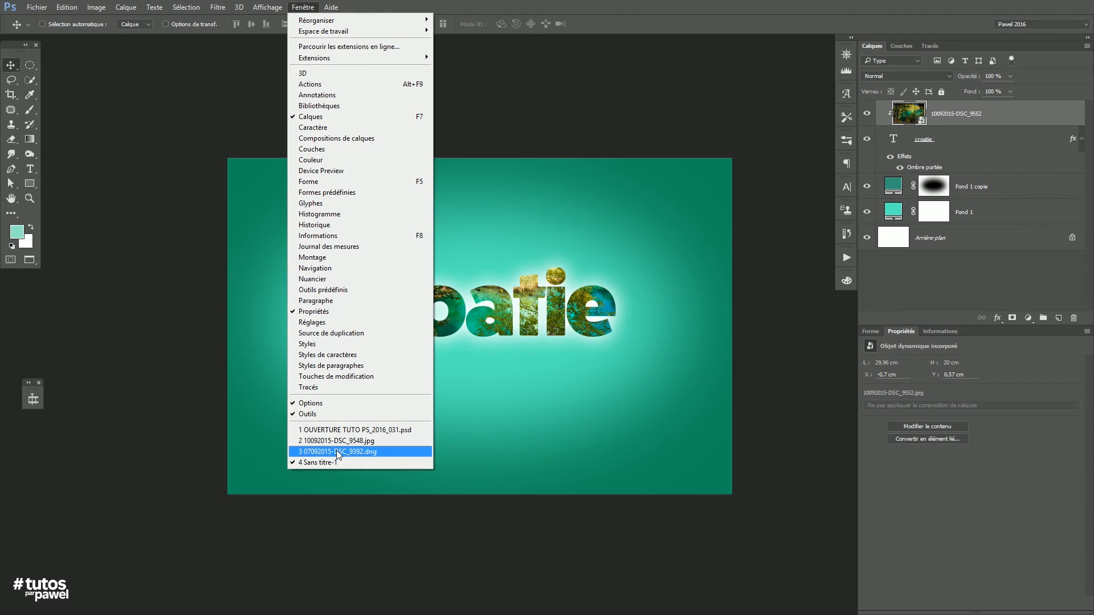
pyautogui.click(337, 444)
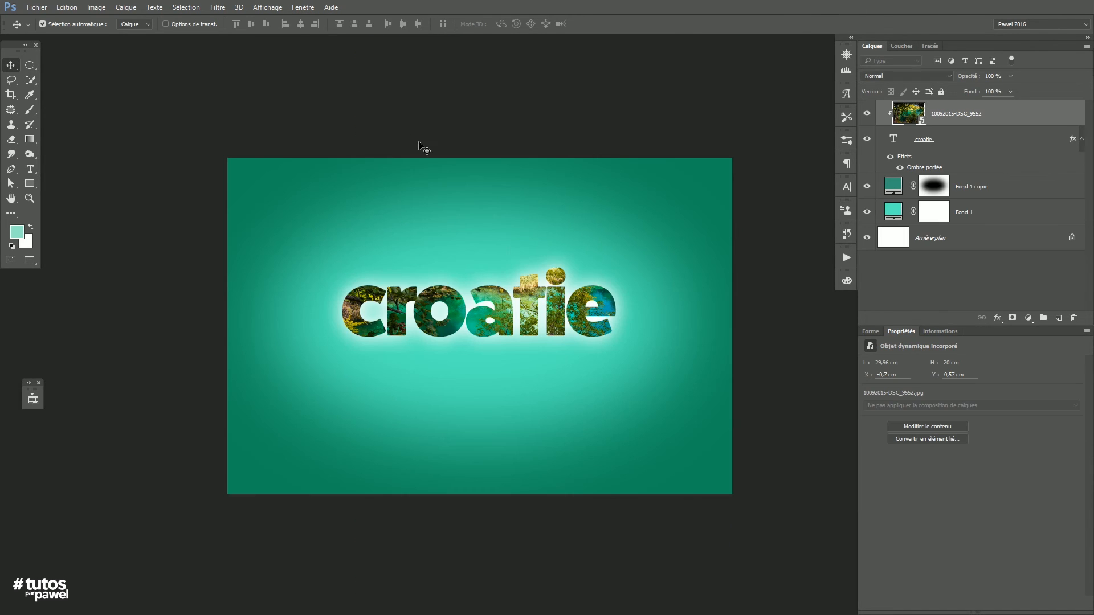
pyautogui.click(303, 8)
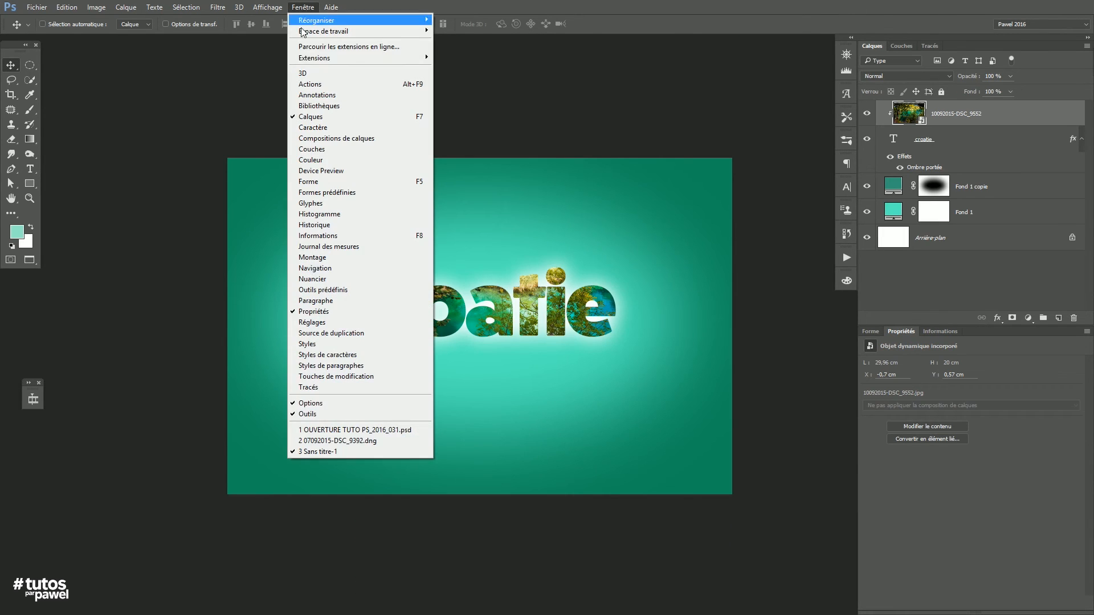
pyautogui.click(318, 441)
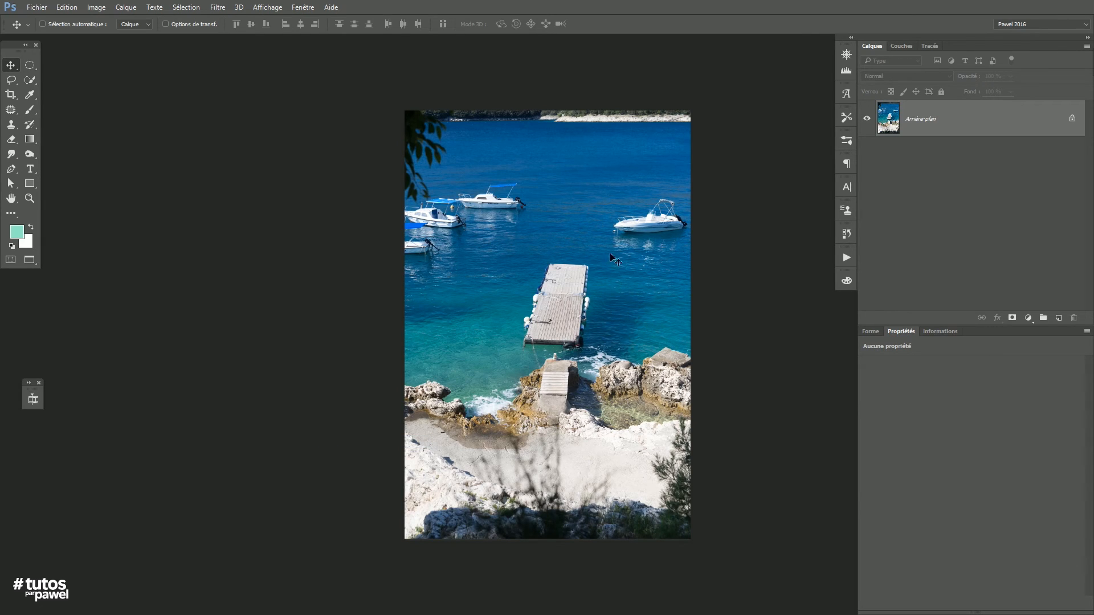
# Add the text "croatie" in FatFrank Heavy at 96 pt over the water above the jetty
pyautogui.click(30, 169)
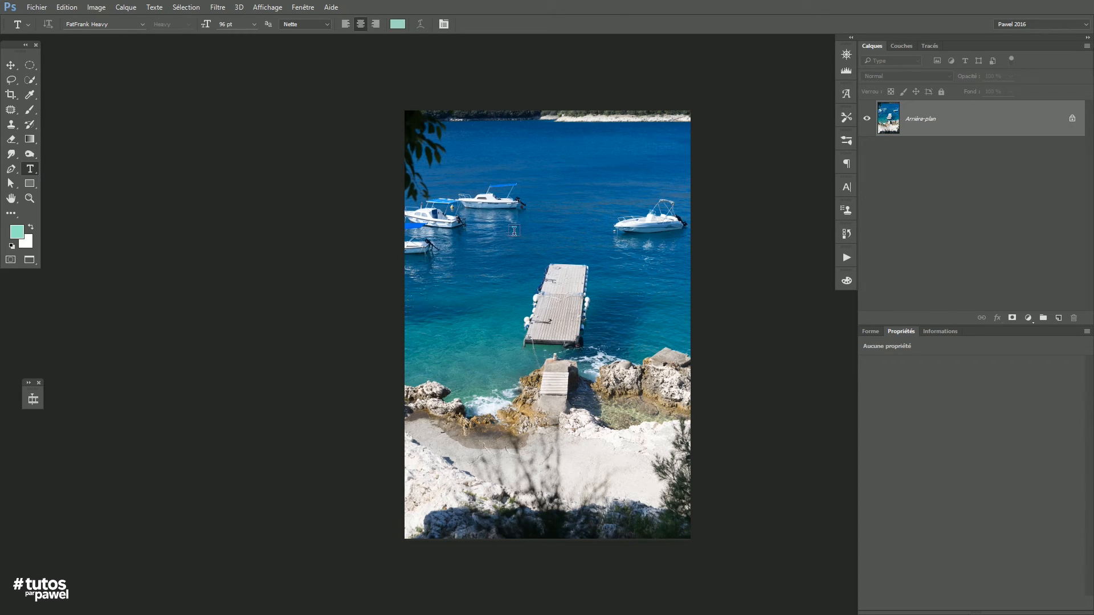
pyautogui.click(544, 236)
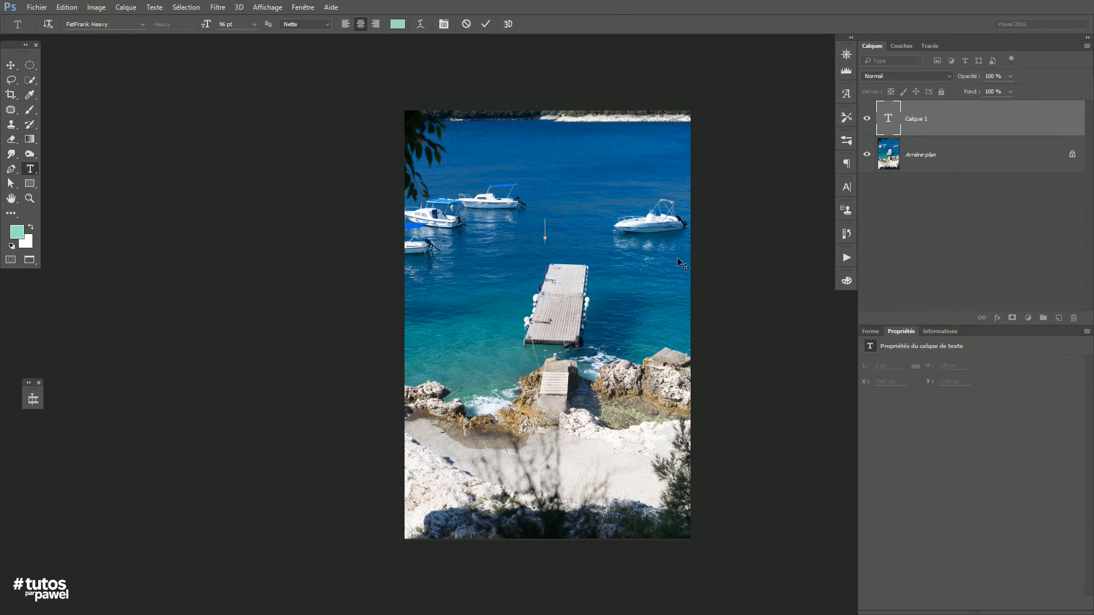
pyautogui.write('croatie')
# Change the font of the whole word "croatie" to Dolce Vita Heavy A Few Extra Pounds and keep the word selected
pyautogui.moveTo(508, 229); pyautogui.dragTo(594, 238)
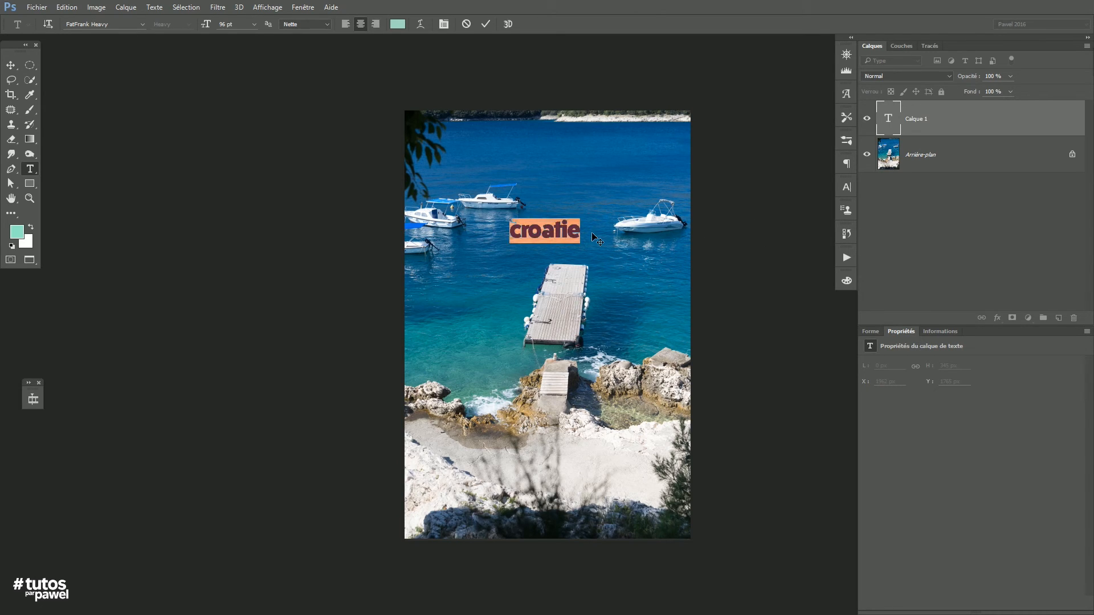
pyautogui.click(846, 186)
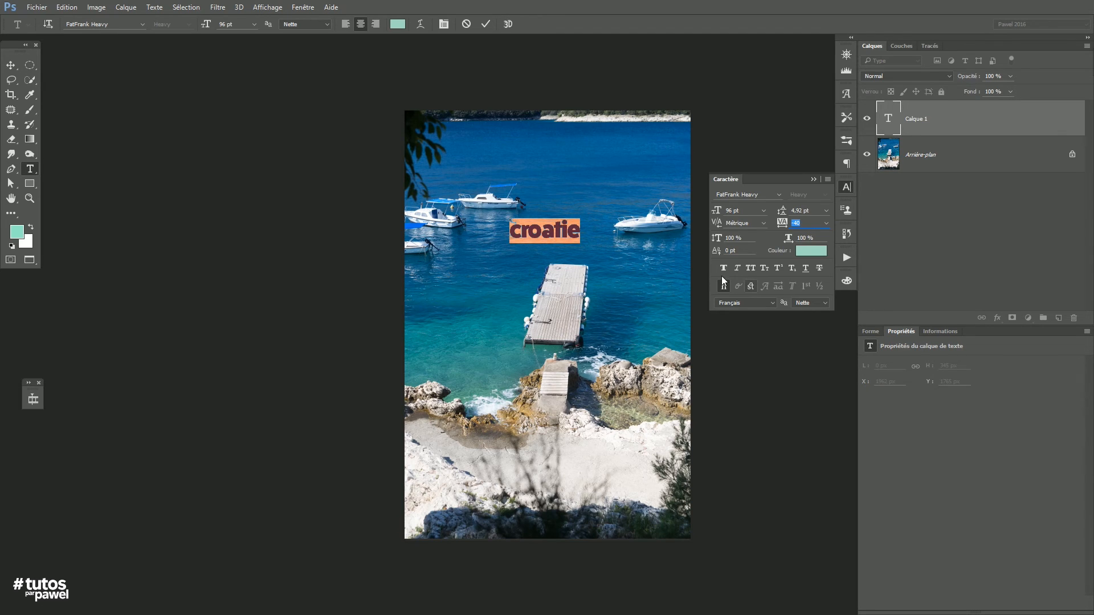
pyautogui.click(778, 196)
pyautogui.moveTo(991, 295); pyautogui.dragTo(989, 229)
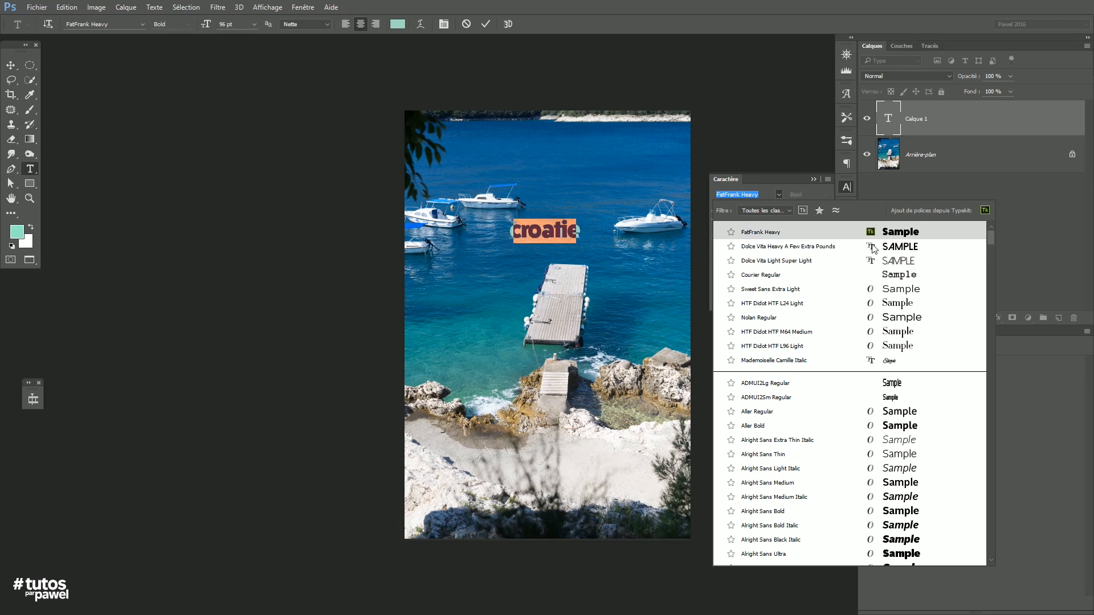
pyautogui.click(759, 248)
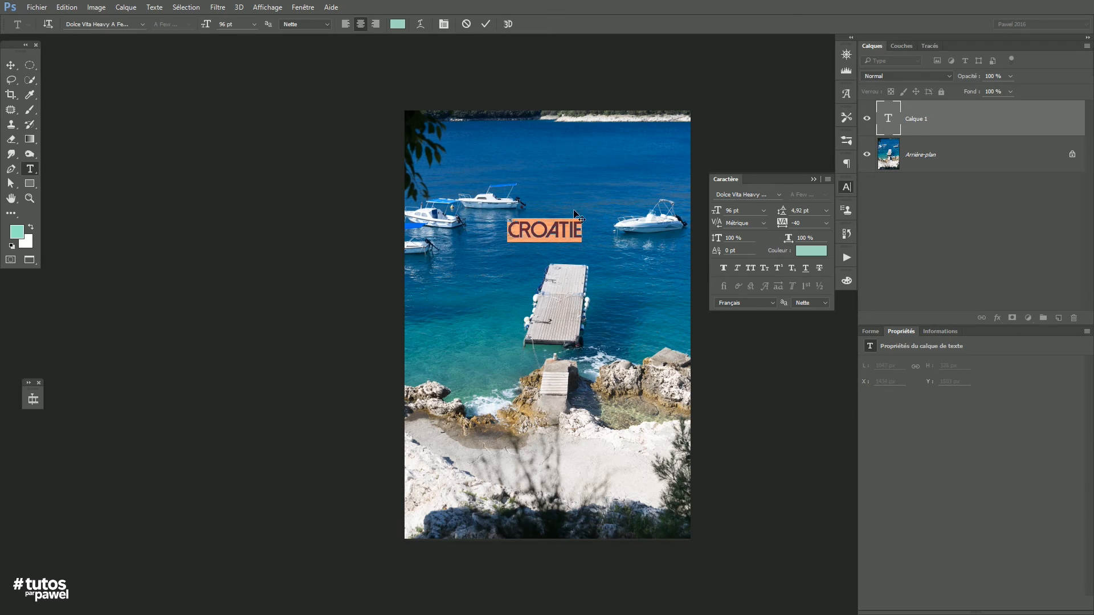
pyautogui.click(556, 233)
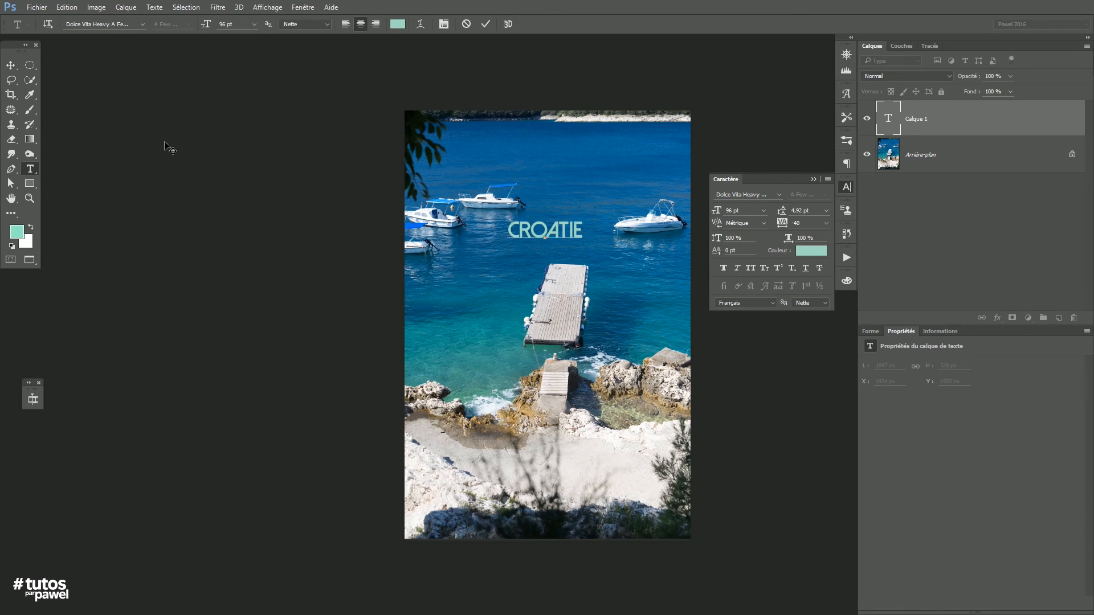
pyautogui.moveTo(509, 227); pyautogui.dragTo(629, 238)
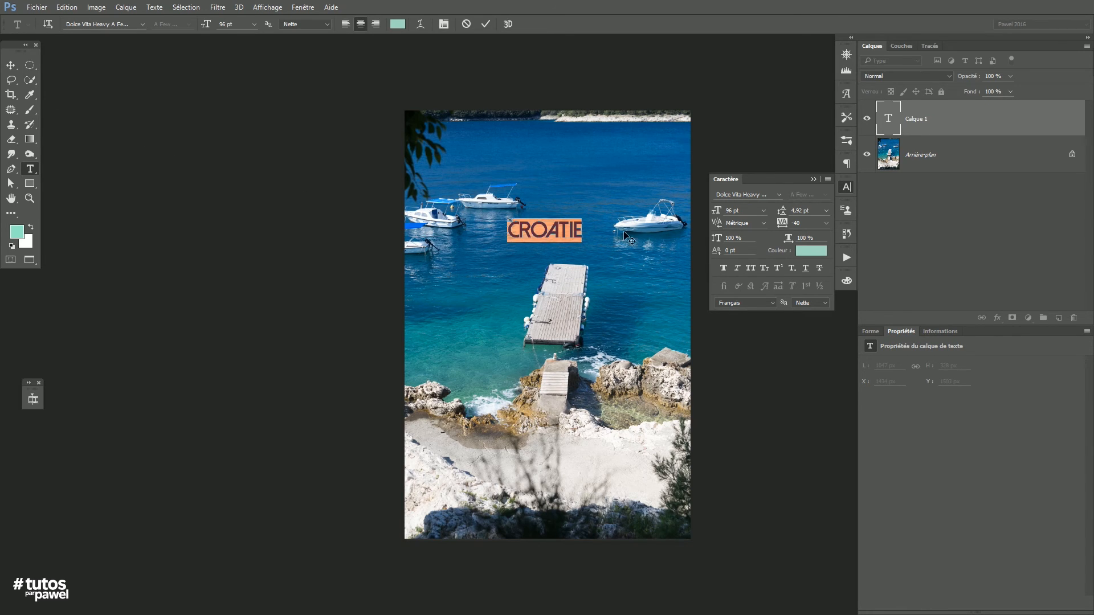
# Change the colour of the selected word "croatie" to white
pyautogui.click(807, 253)
pyautogui.moveTo(830, 429); pyautogui.dragTo(871, 461)
pyautogui.moveTo(892, 345); pyautogui.dragTo(892, 315)
pyautogui.click(998, 310)
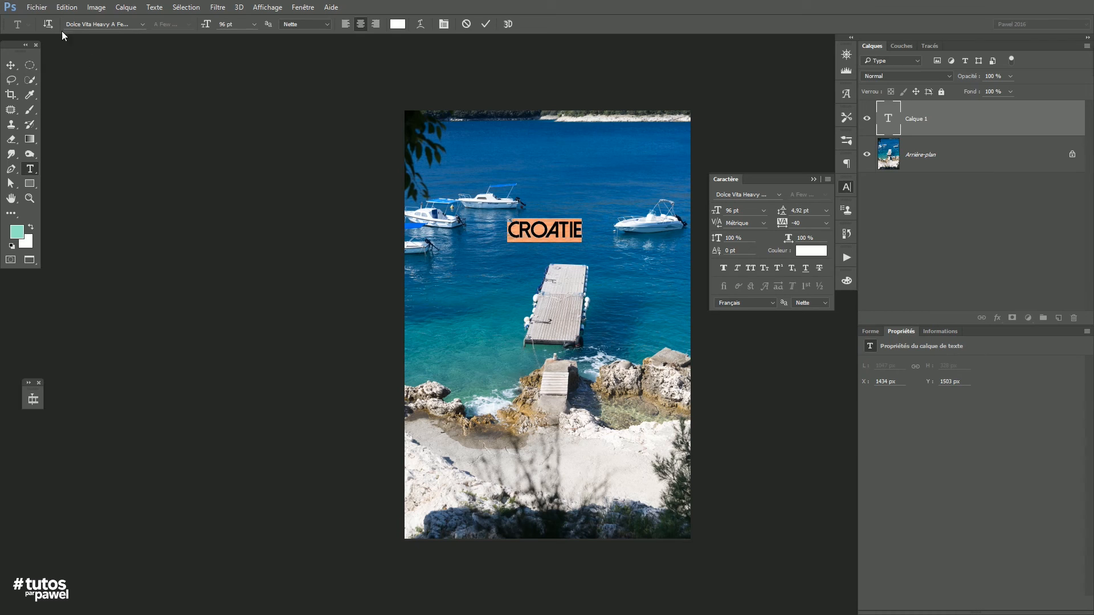
# Move the word "croatie" above the boats and enlarge it to about 140 pt, placed at about X 1235 px and Y 380 px
pyautogui.click(12, 66)
pyautogui.moveTo(568, 236); pyautogui.dragTo(571, 159)
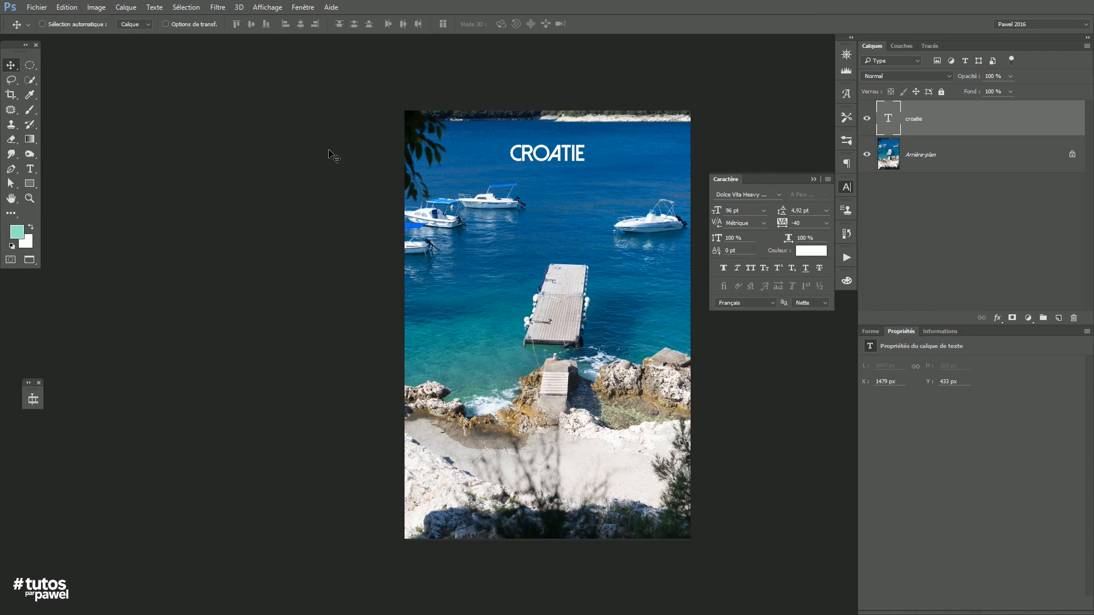
pyautogui.press('ctrl')
pyautogui.hotkey('ctrl', 't')
pyautogui.moveTo(584, 139); pyautogui.dragTo(575, 162)
pyautogui.press('Return')
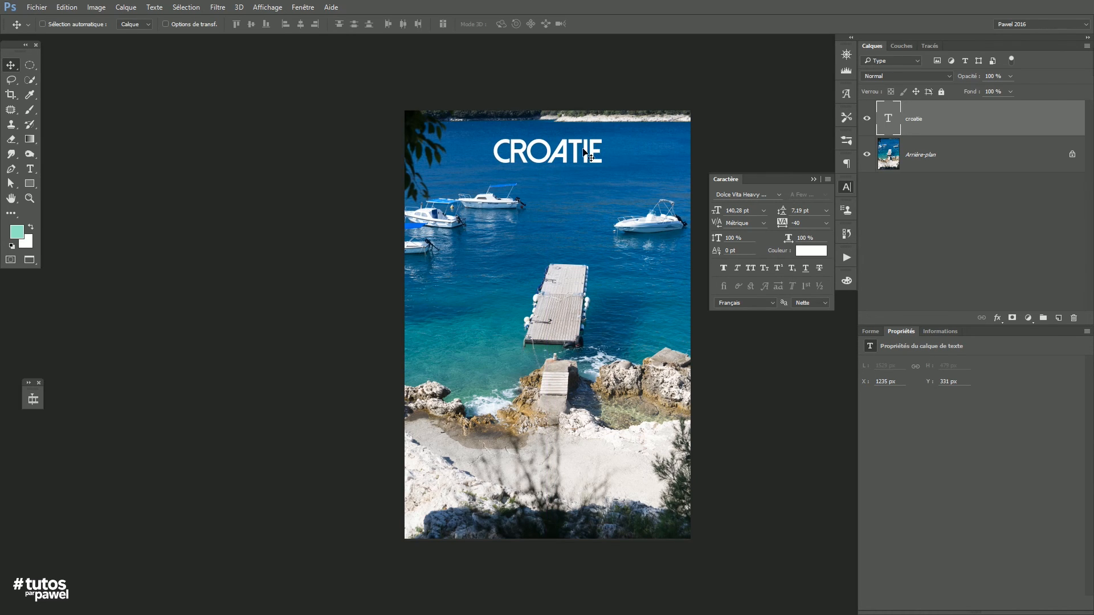
pyautogui.moveTo(577, 155); pyautogui.dragTo(578, 158)
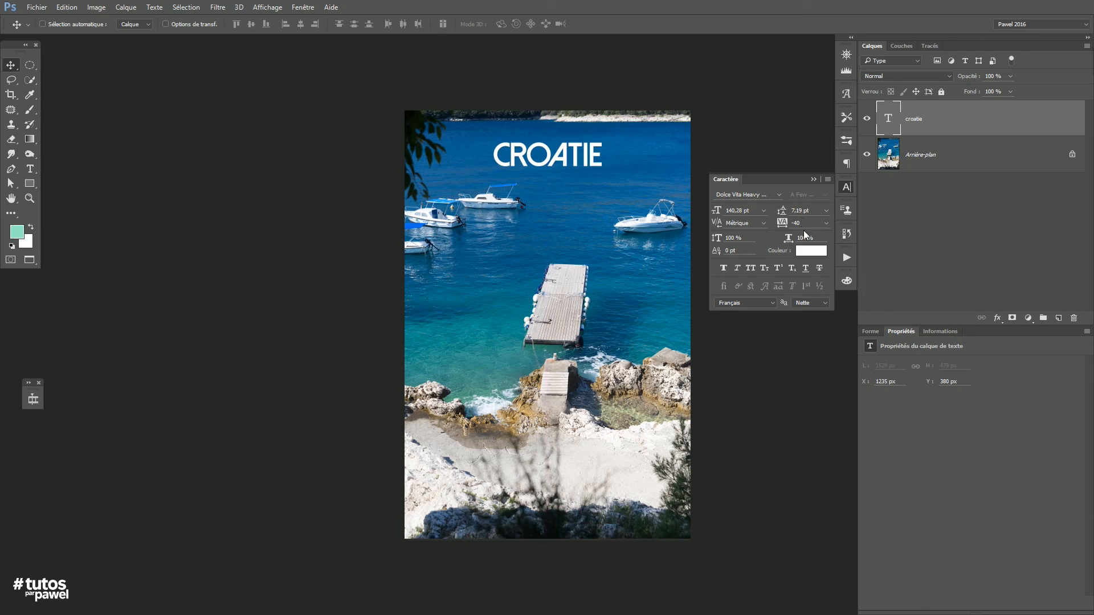
pyautogui.click(813, 179)
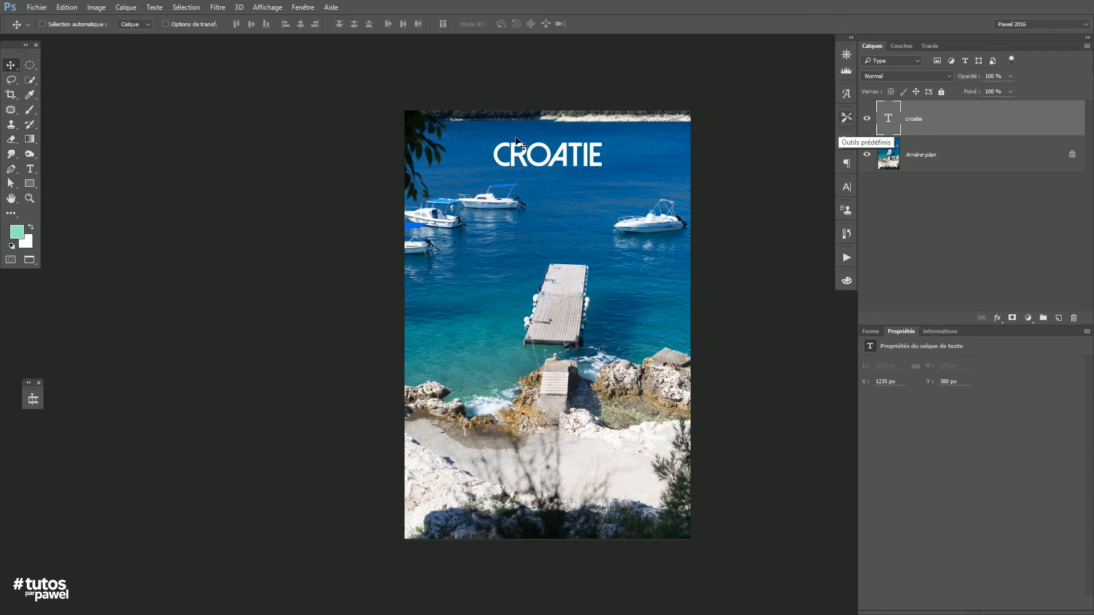
# Add a white drop shadow to the "croatie" text at 100 % opacity, with distance 12 px, spread 8 % and size 38 px
pyautogui.click(998, 321)
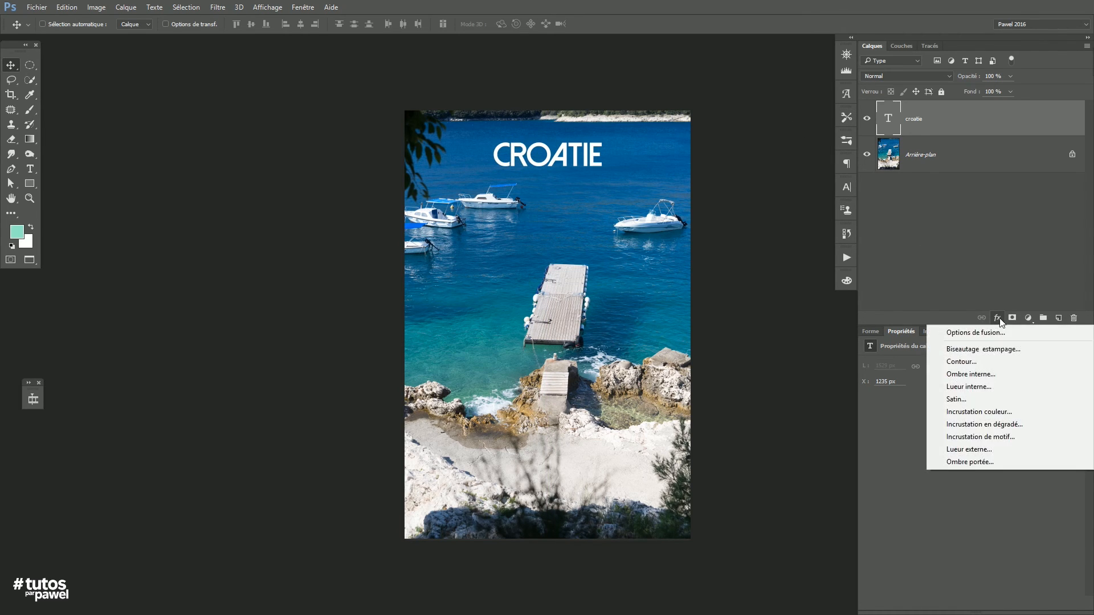
pyautogui.click(962, 464)
pyautogui.moveTo(660, 118); pyautogui.dragTo(834, 327)
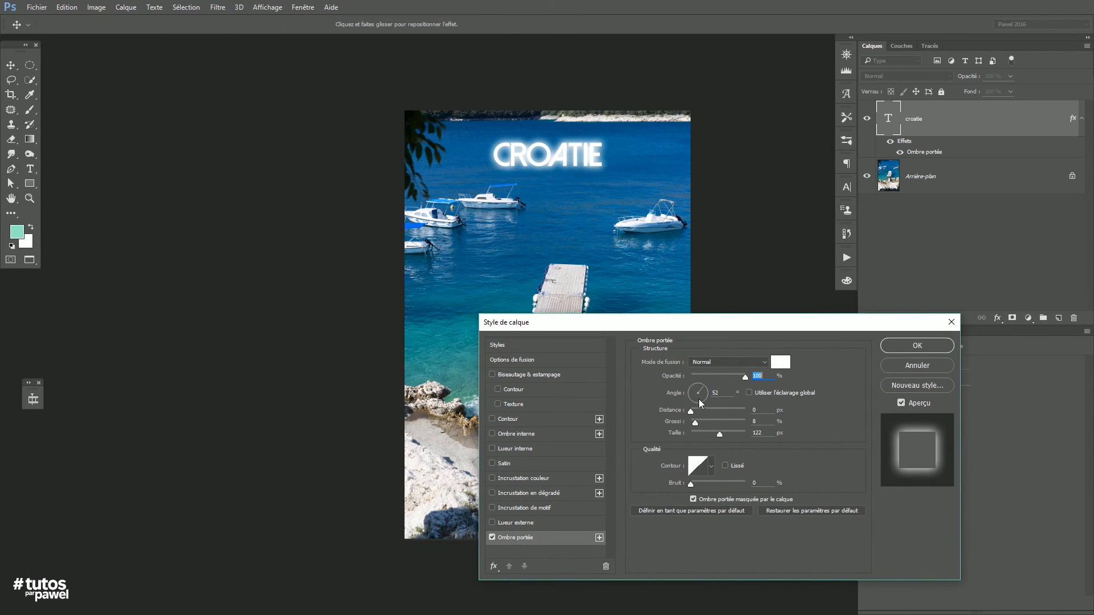
pyautogui.moveTo(720, 436); pyautogui.dragTo(698, 414)
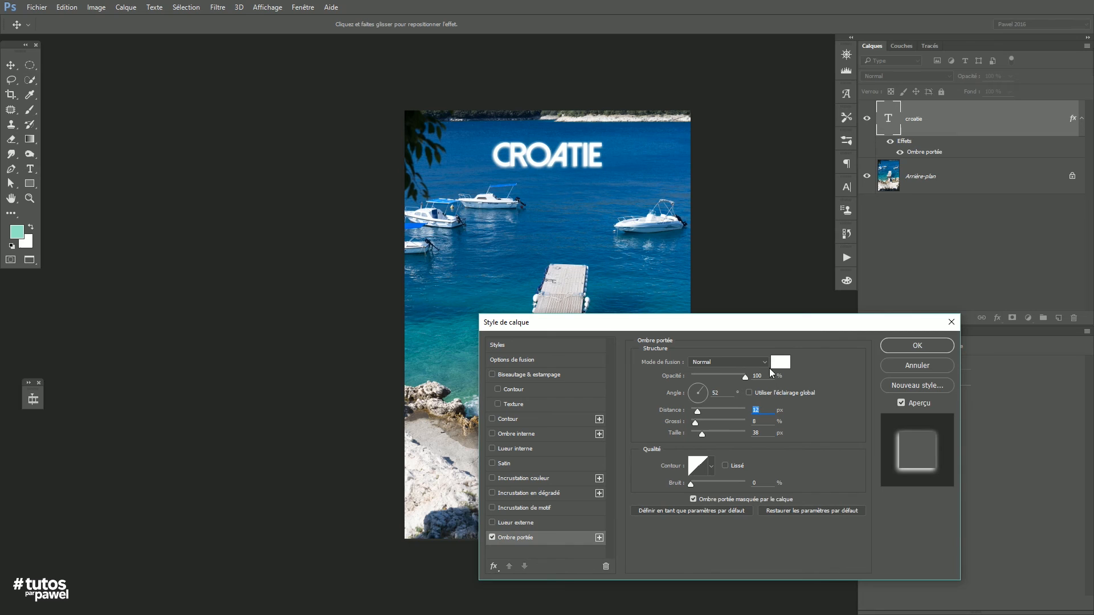
pyautogui.click(918, 345)
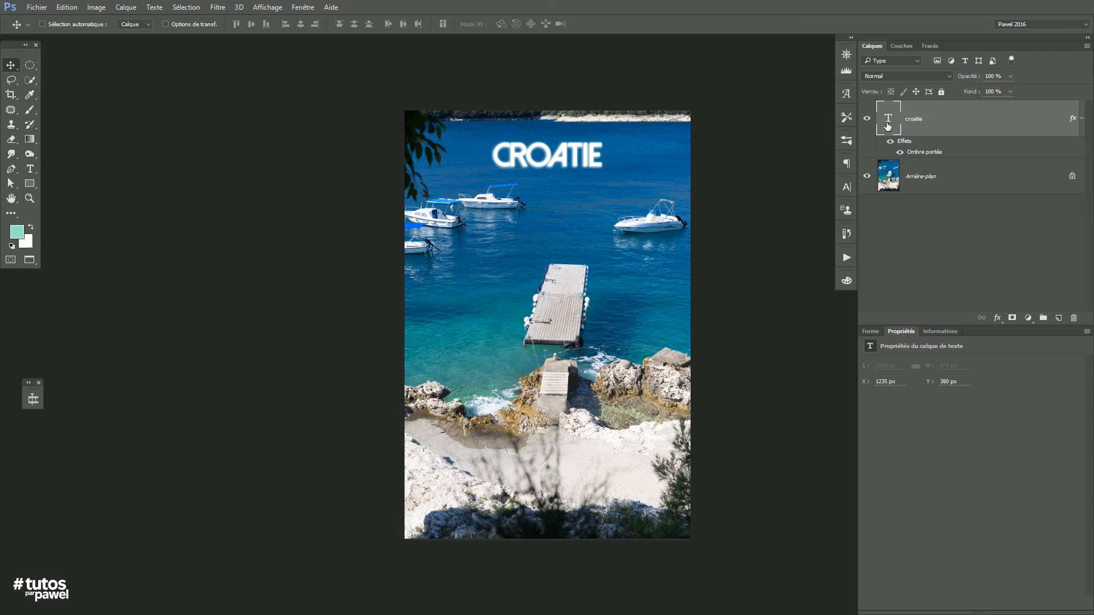
# Reduce the fill of the "croatie" text layer to 0 %, keeping the layer opacity at 100 %
pyautogui.moveTo(970, 91); pyautogui.dragTo(887, 92)
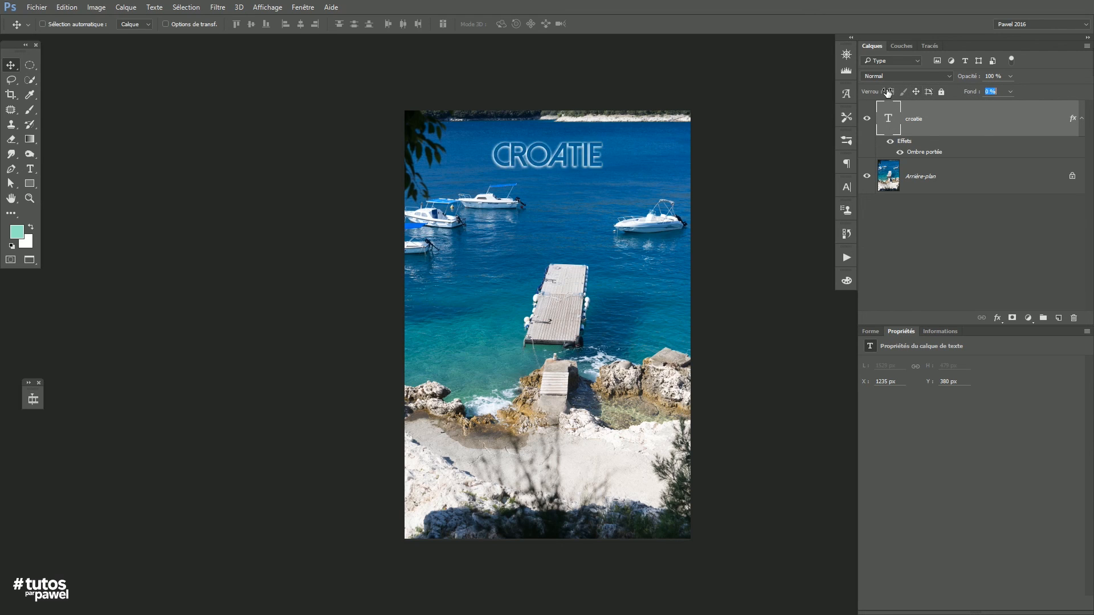
pyautogui.keyDown('ctrl'); pyautogui.click(553, 154); pyautogui.keyUp('ctrl')
pyautogui.keyDown('ctrl'); pyautogui.click(553, 153); pyautogui.keyUp('ctrl')
pyautogui.keyDown('ctrl'); pyautogui.click(553, 153); pyautogui.keyUp('ctrl')
pyautogui.moveTo(596, 174); pyautogui.dragTo(568, 258)
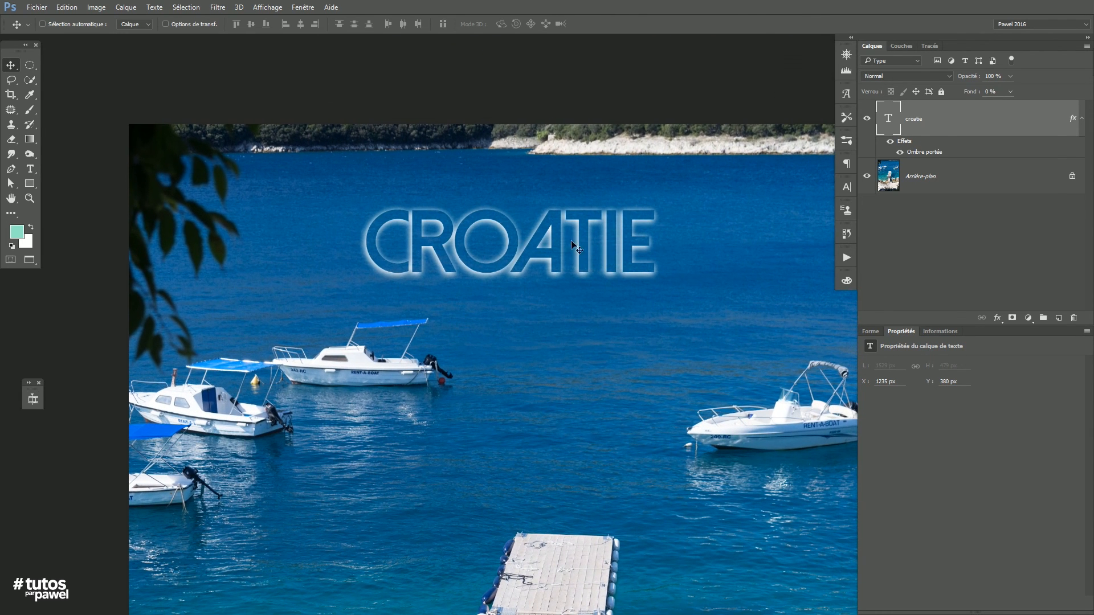
# Reopen the word's drop shadow settings and compare the lettering with the shadow switched off and on
pyautogui.doubleClick(921, 154)
pyautogui.moveTo(643, 321); pyautogui.dragTo(719, 320)
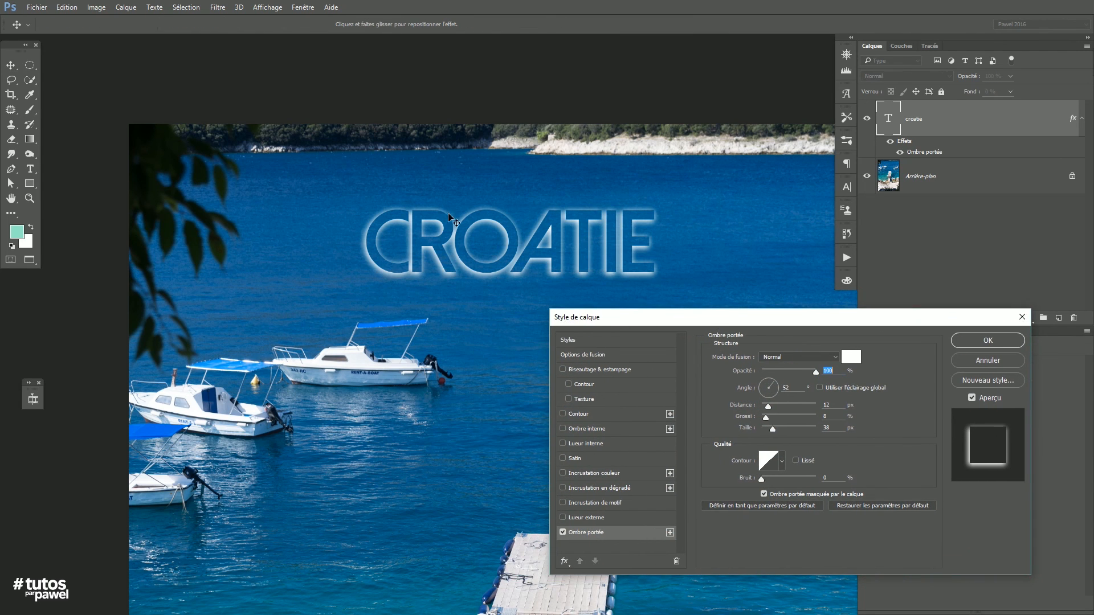
pyautogui.click(562, 532)
pyautogui.click(562, 533)
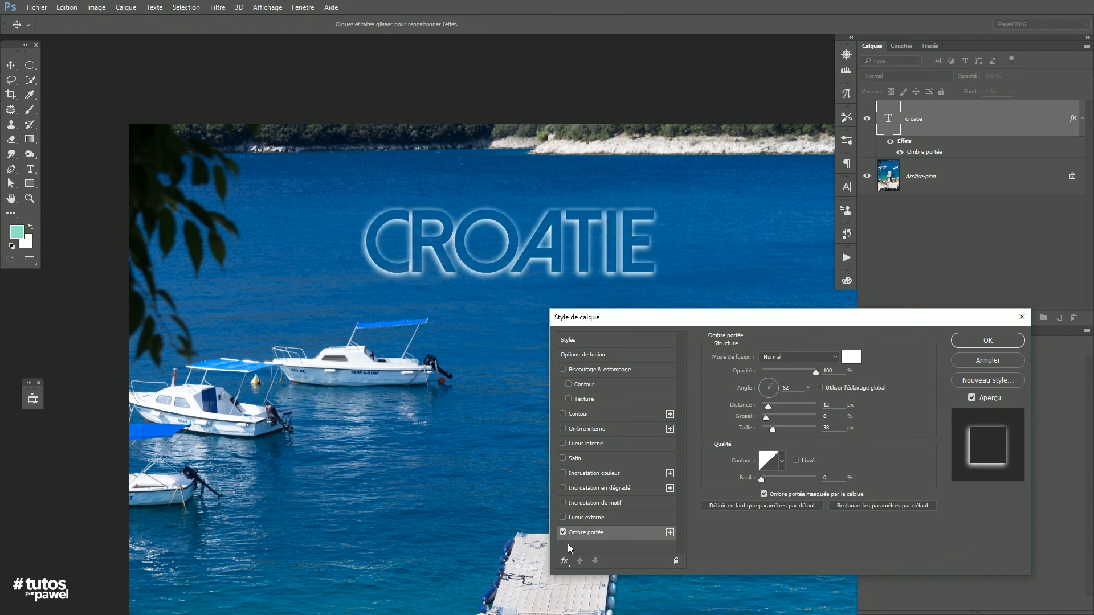
pyautogui.click(563, 532)
pyautogui.click(564, 532)
# Replace the drop shadow on "croatie" with a white outer glow at about 36 % opacity, and slightly reduce the glow's size
pyautogui.click(576, 518)
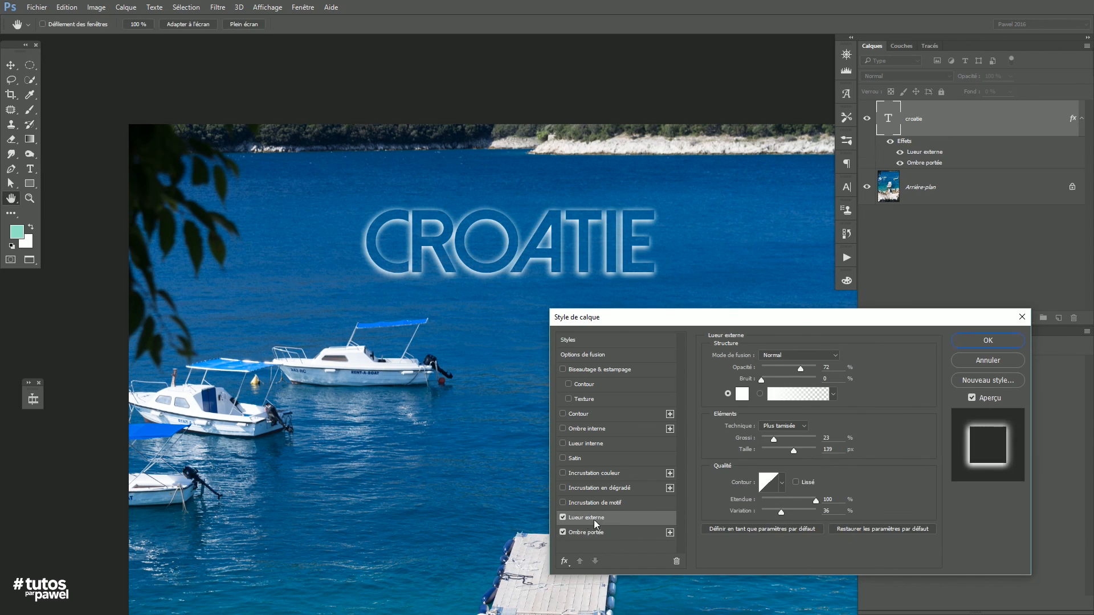
pyautogui.click(563, 532)
pyautogui.moveTo(804, 369); pyautogui.dragTo(780, 366)
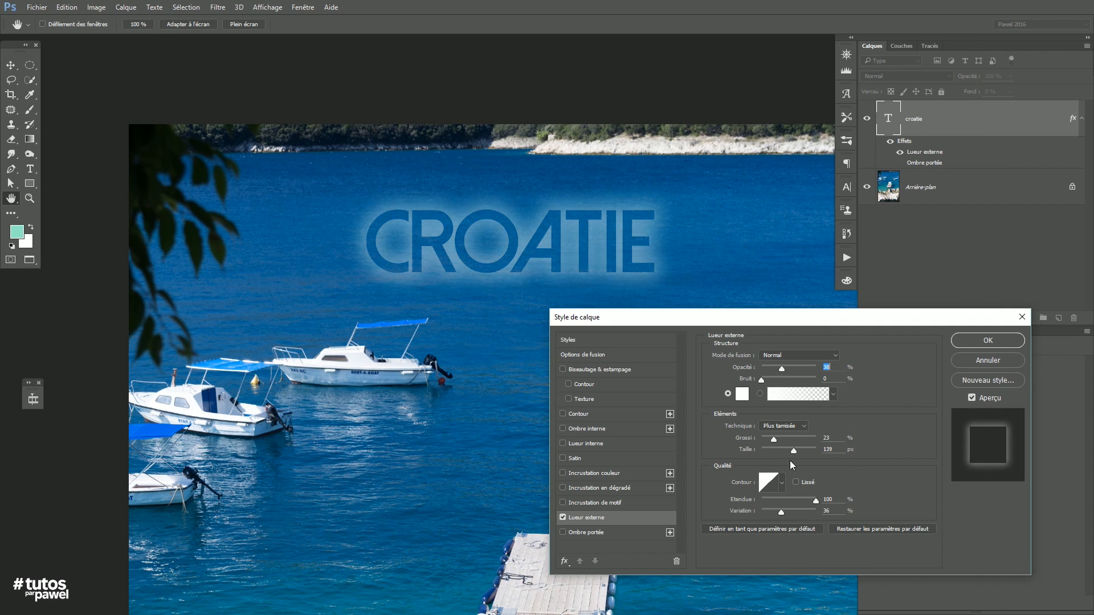
pyautogui.moveTo(787, 453)
pyautogui.mouseDown()
pyautogui.moveTo(766, 439)
pyautogui.moveTo(783, 449)
pyautogui.mouseUp()
pyautogui.moveTo(781, 317); pyautogui.dragTo(740, 315)
pyautogui.click(948, 332)
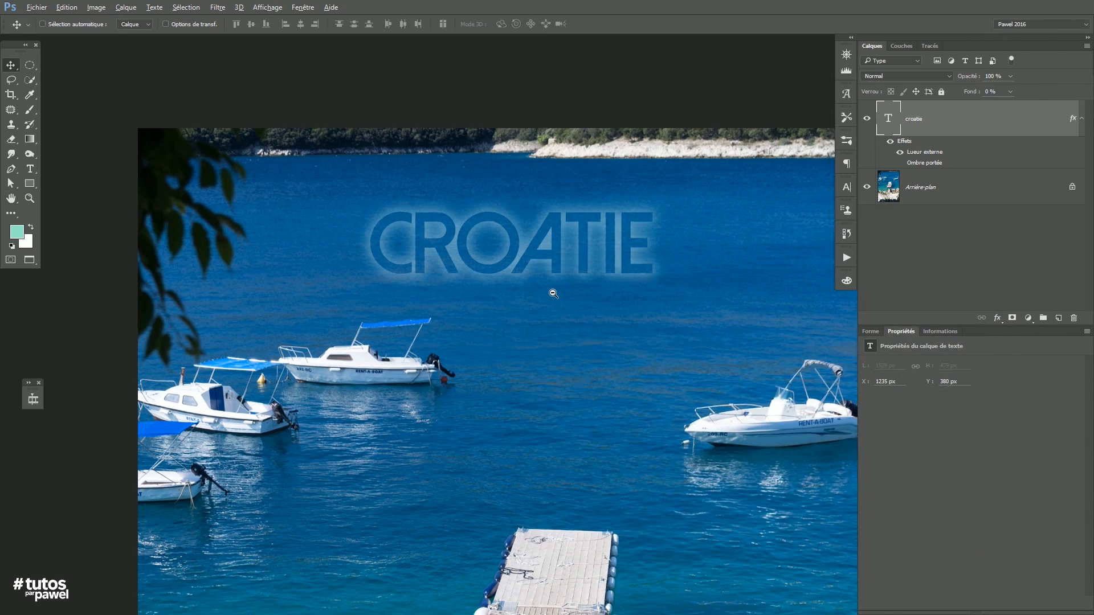
# Add a white inside stroke of about 8 px to the "croatie" text, keeping the outer glow
pyautogui.scroll(-1, 551, 291)
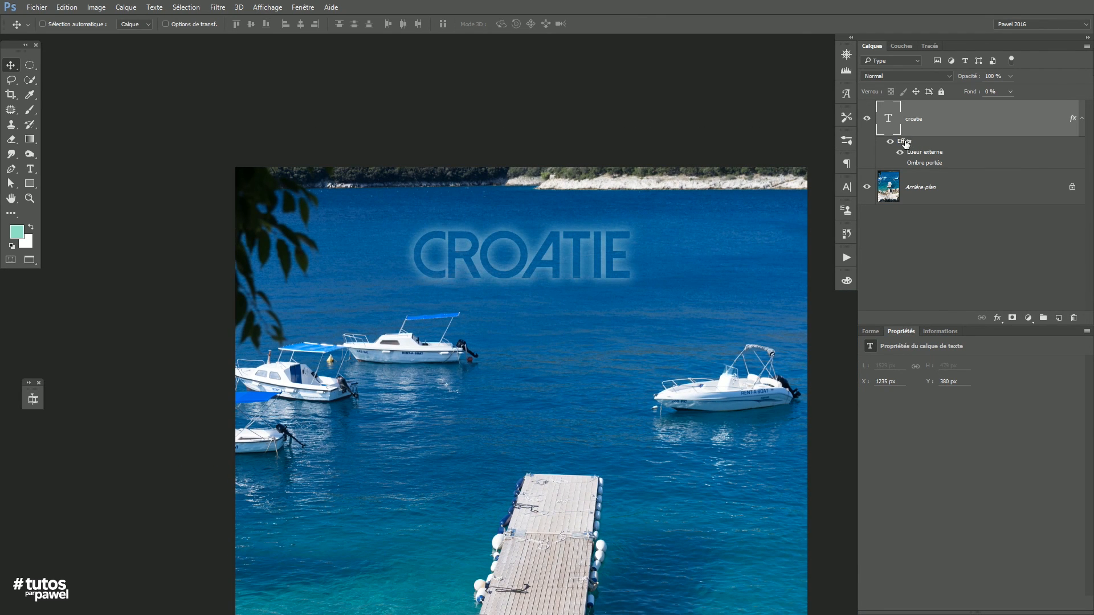
pyautogui.doubleClick(908, 143)
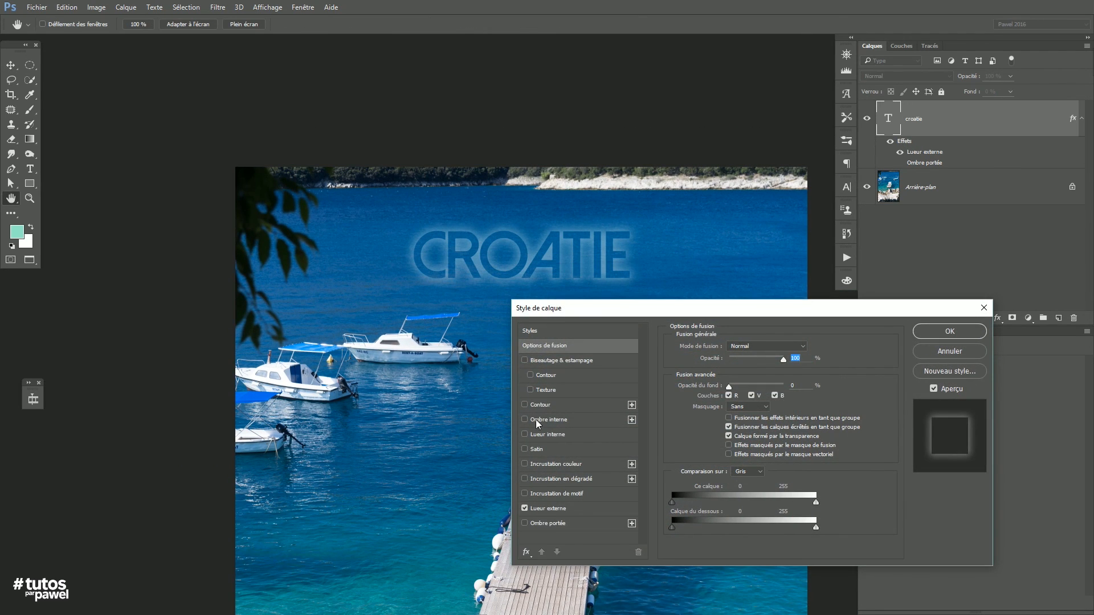
pyautogui.click(524, 405)
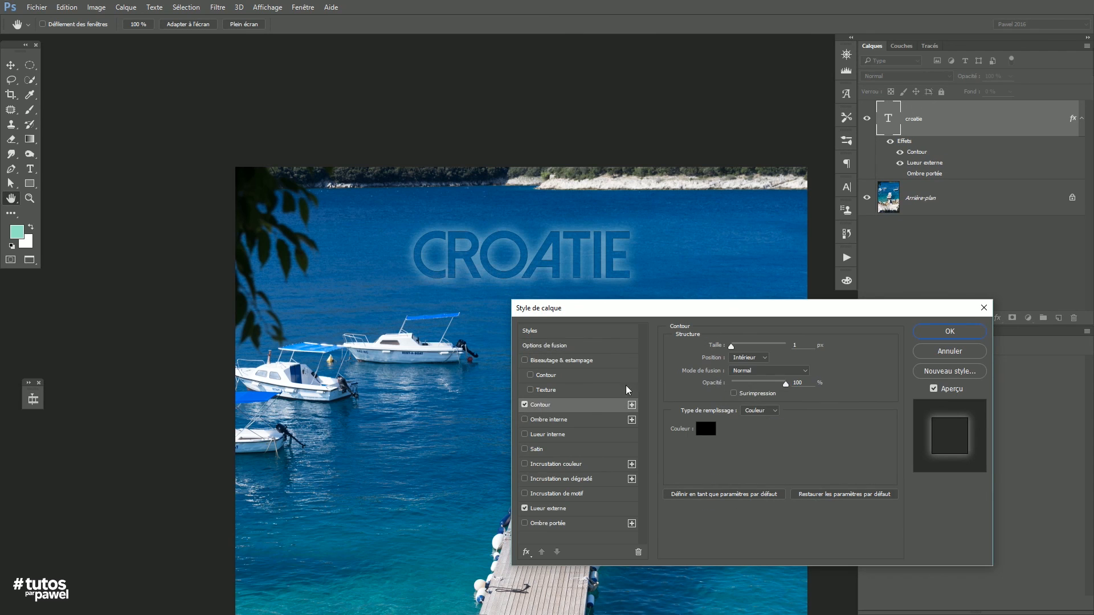
pyautogui.moveTo(734, 349); pyautogui.dragTo(736, 349)
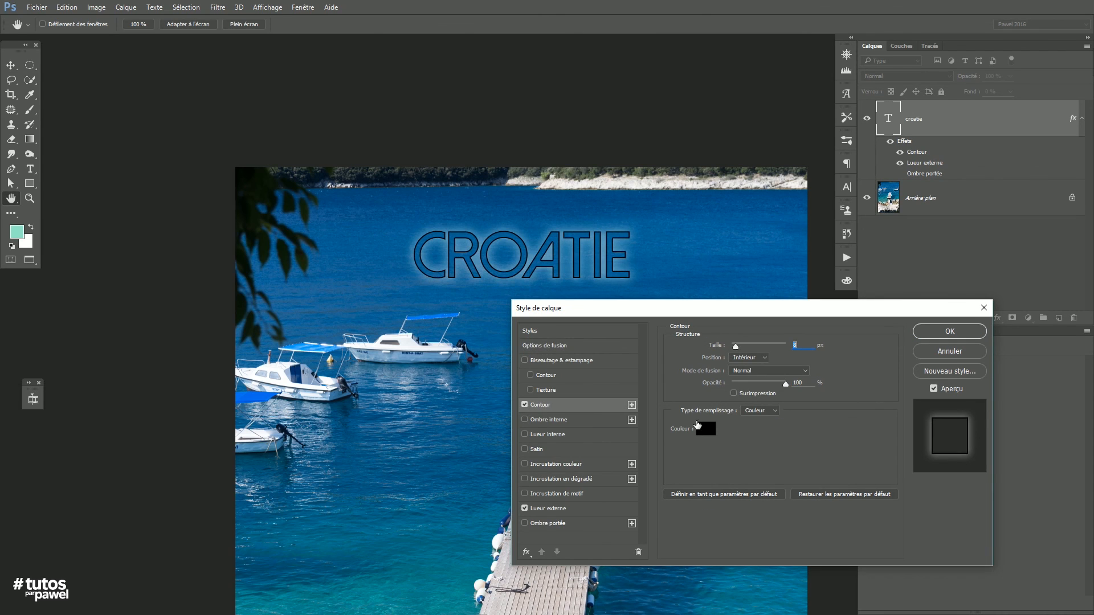
pyautogui.click(702, 427)
pyautogui.write('ffffff')
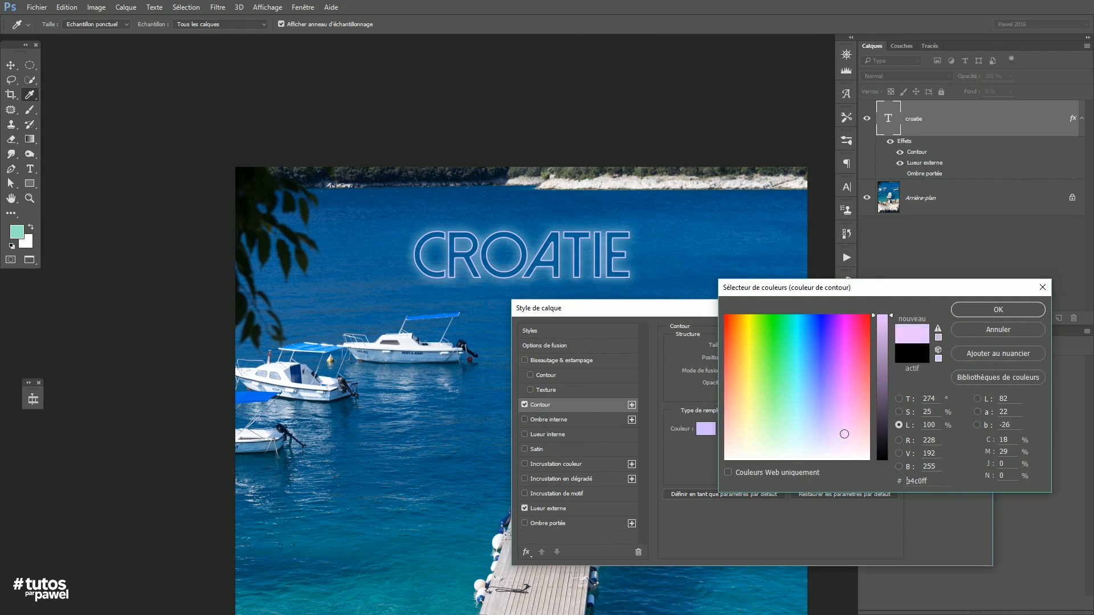
pyautogui.click(976, 309)
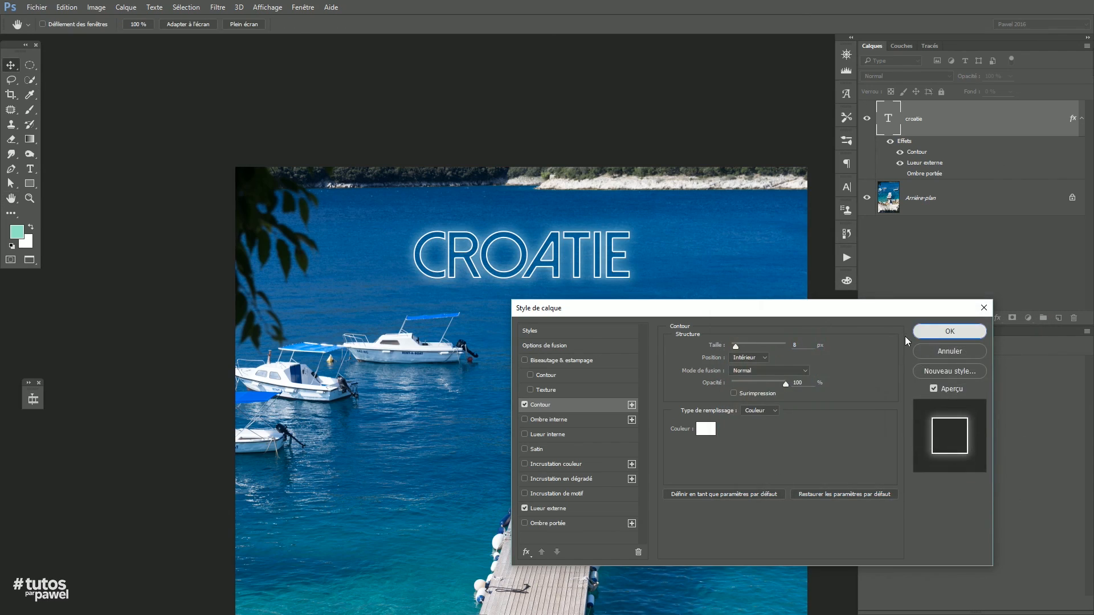
pyautogui.click(968, 329)
pyautogui.scroll(-3, 662, 413)
pyautogui.moveTo(662, 412); pyautogui.dragTo(598, 243)
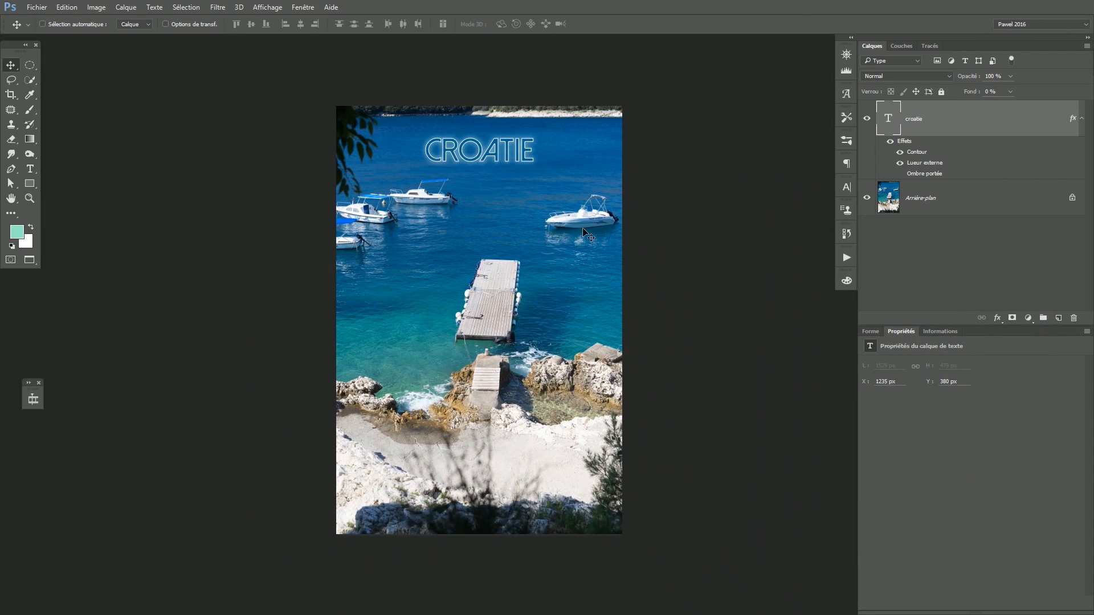